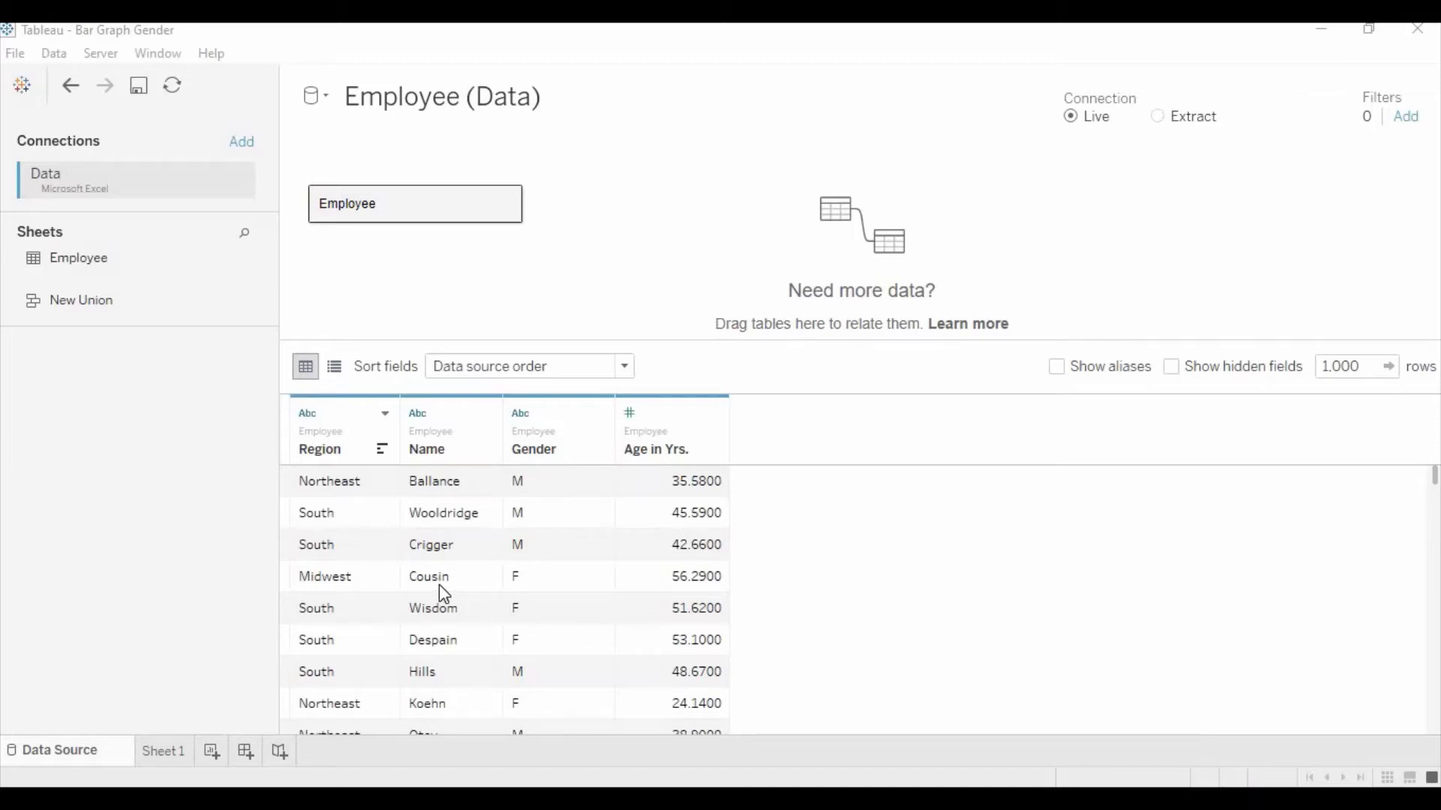
Switch from the Employee Data Source page to the blank Sheet 1 worksheet
left_click(175, 759)
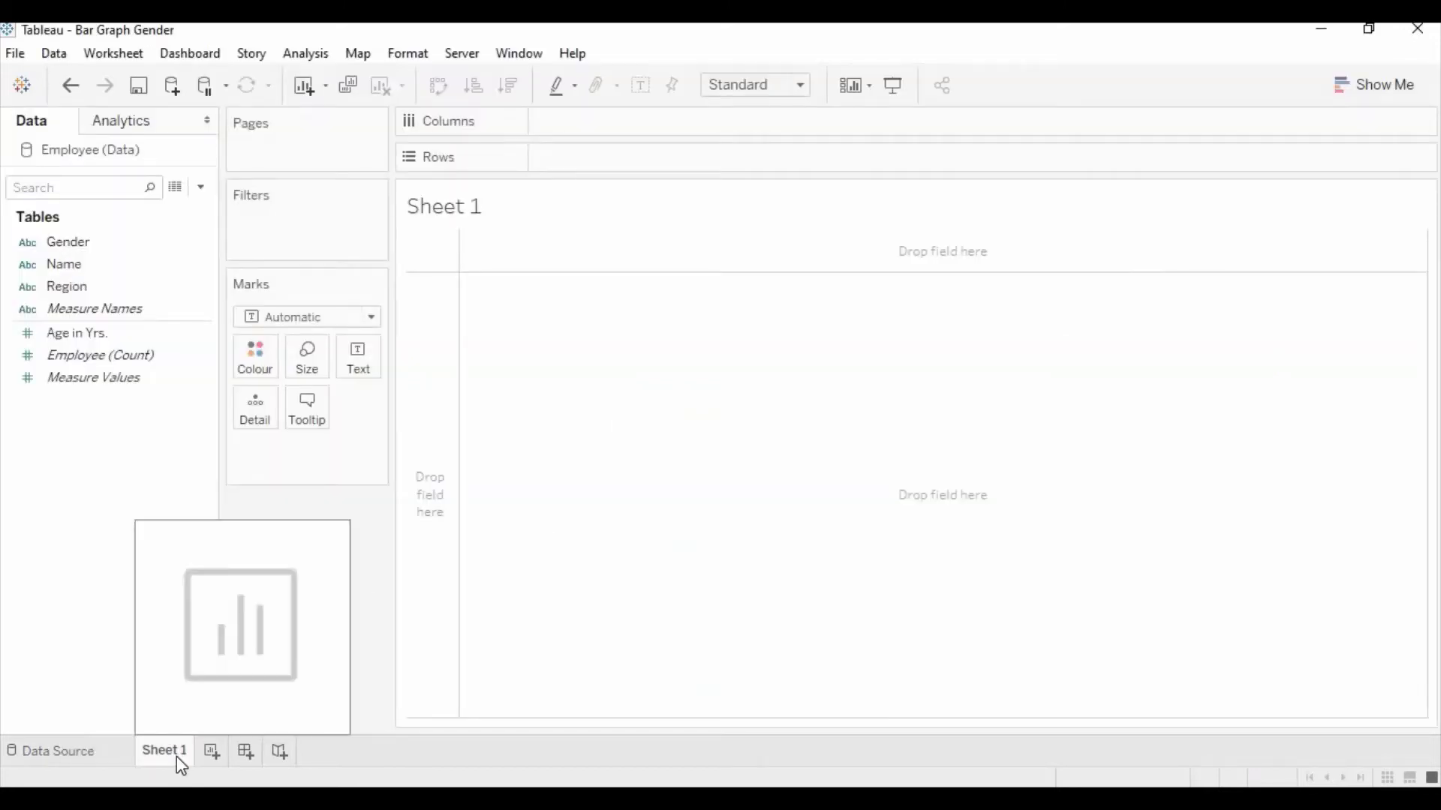
Put Region then Gender on Columns, giving F/M under Midwest, Northeast, South and West
left_click(88, 258)
left_click(88, 244)
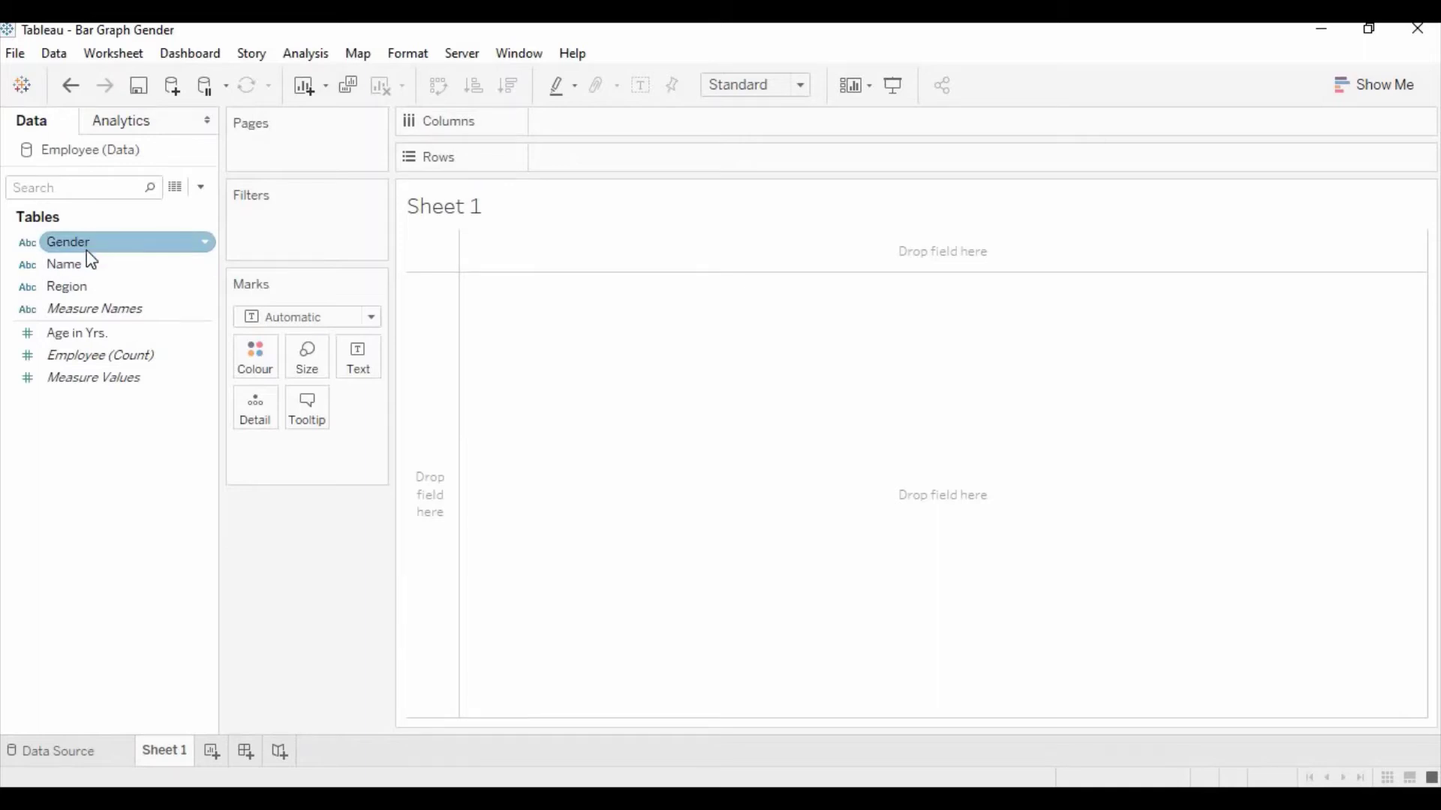
left_click(88, 263)
left_click(89, 283)
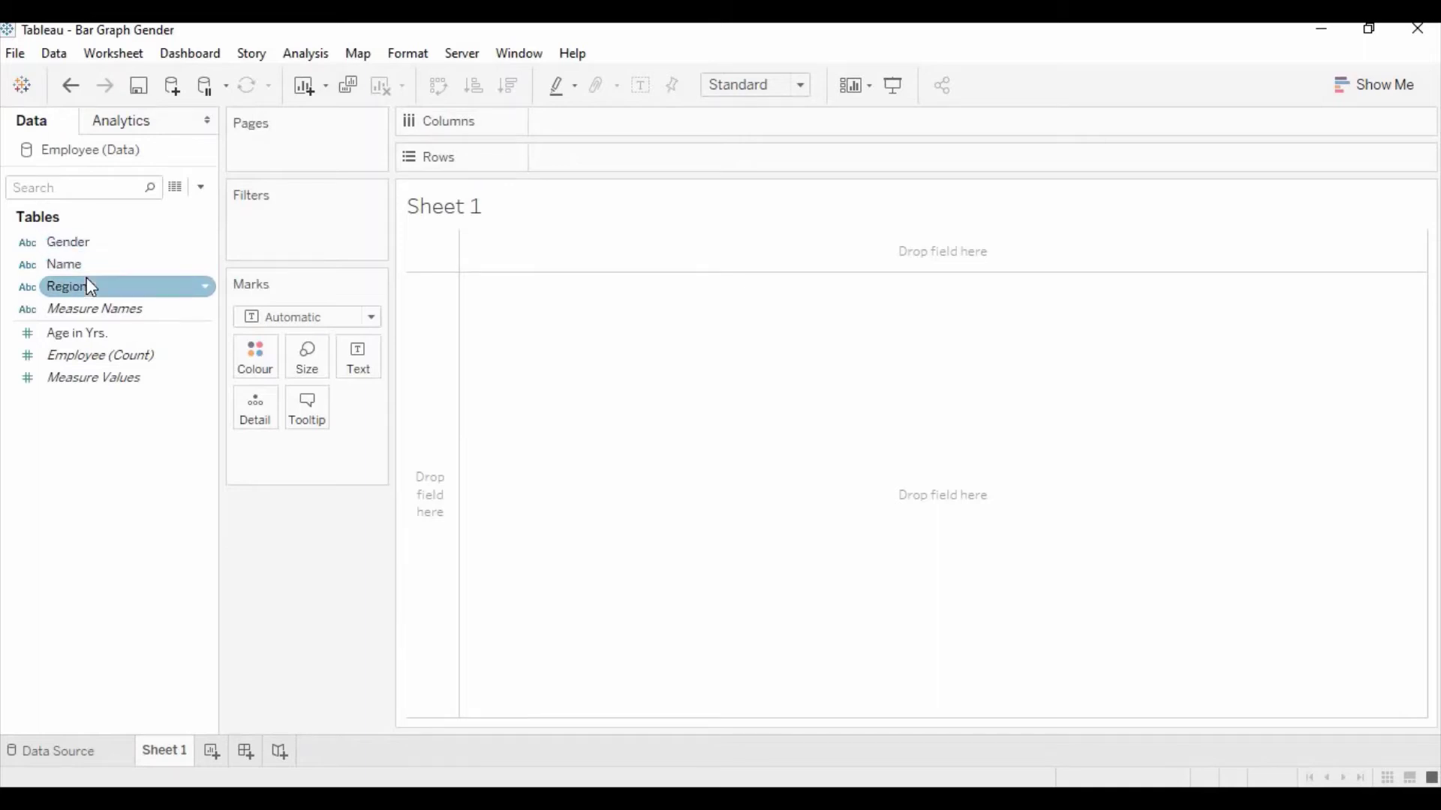
left_click(90, 334)
left_click(93, 354)
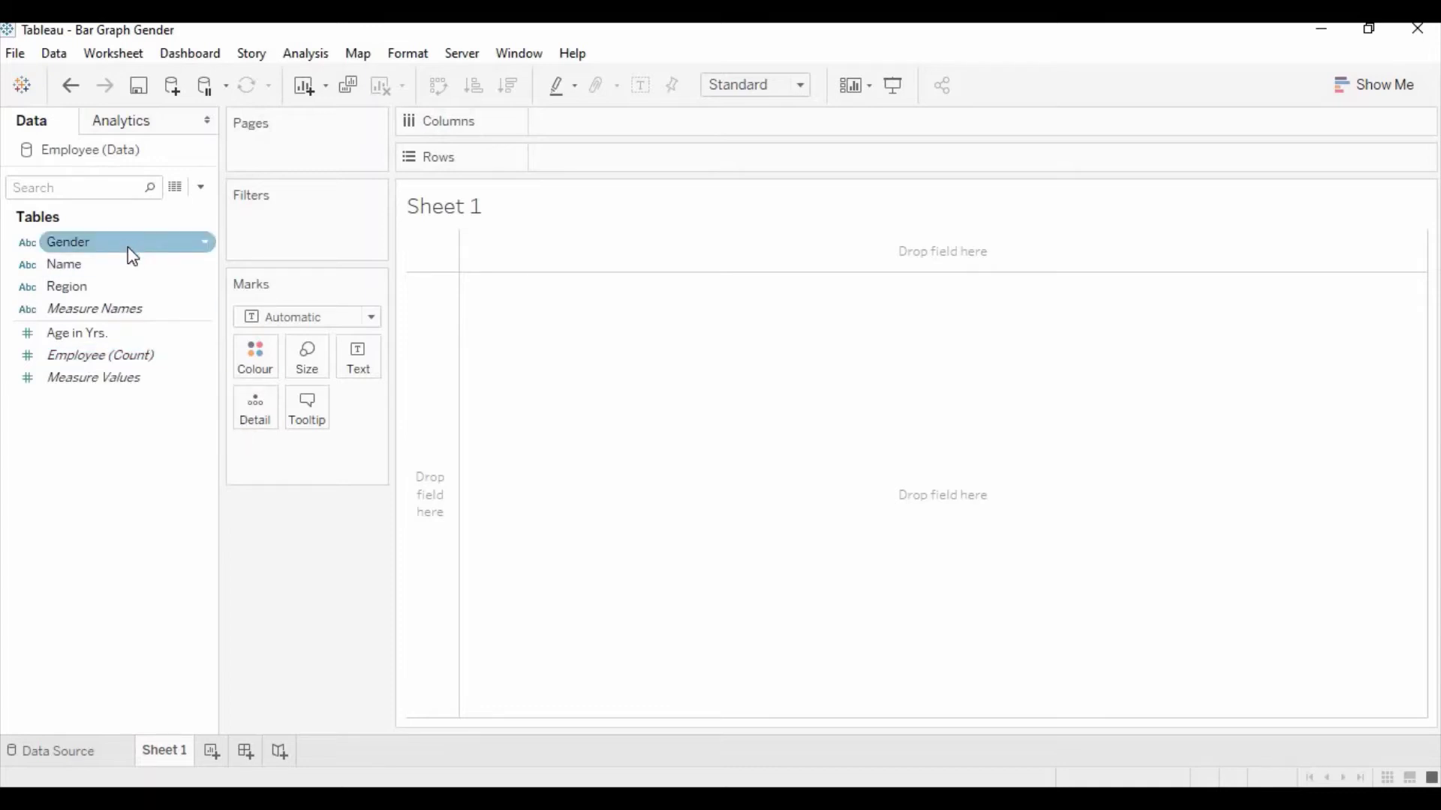
left_click_drag(121, 288, 673, 133)
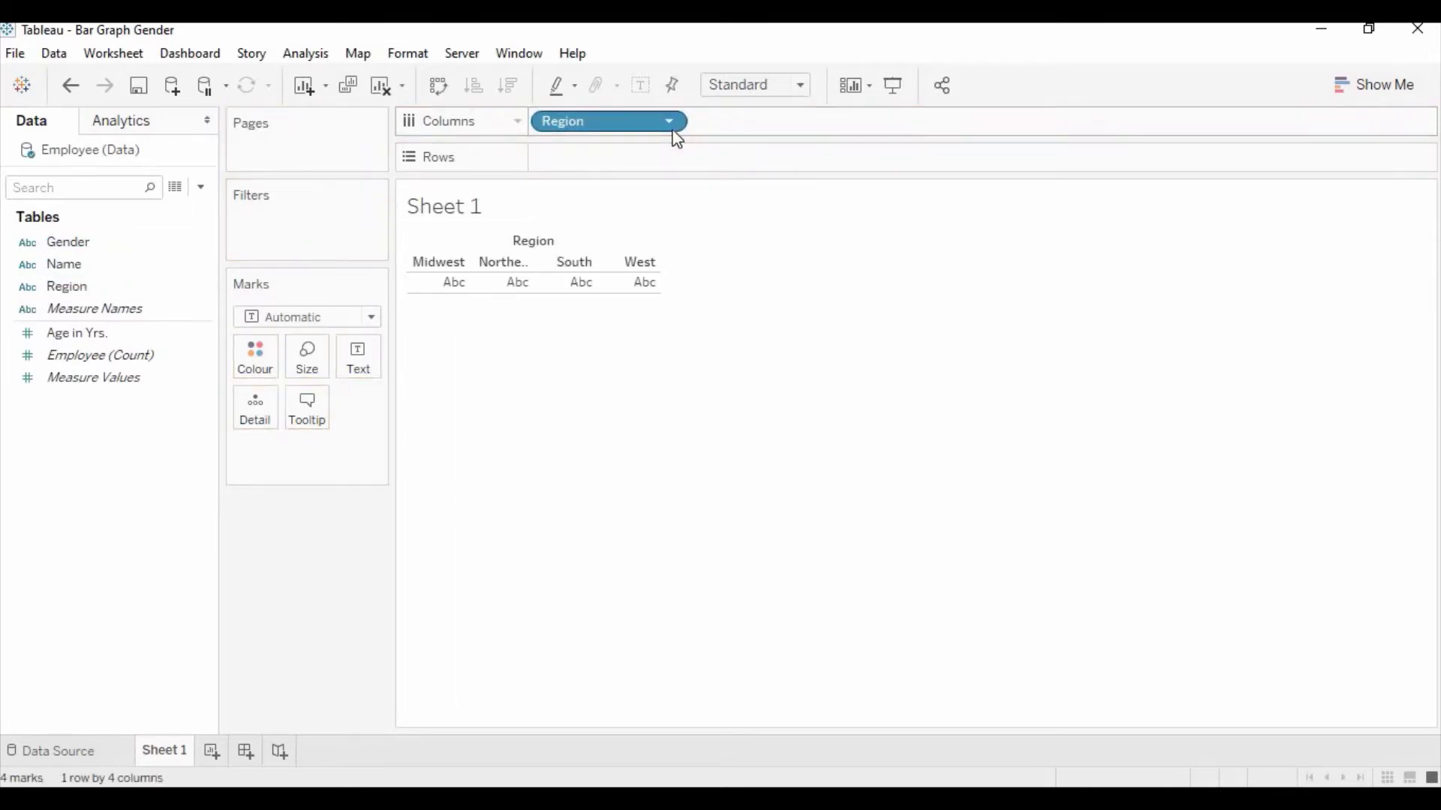
left_click_drag(89, 247, 743, 125)
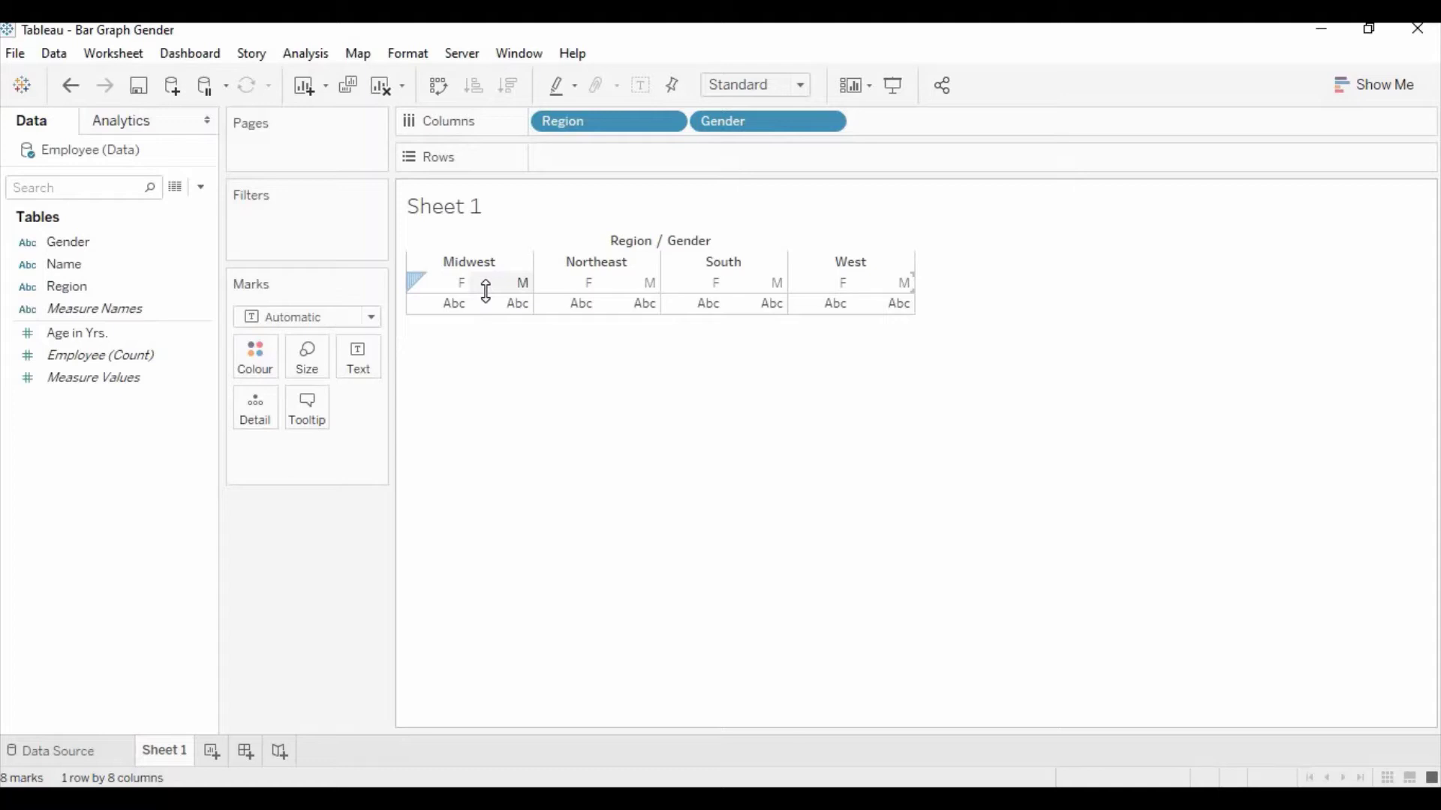
left_click(92, 360)
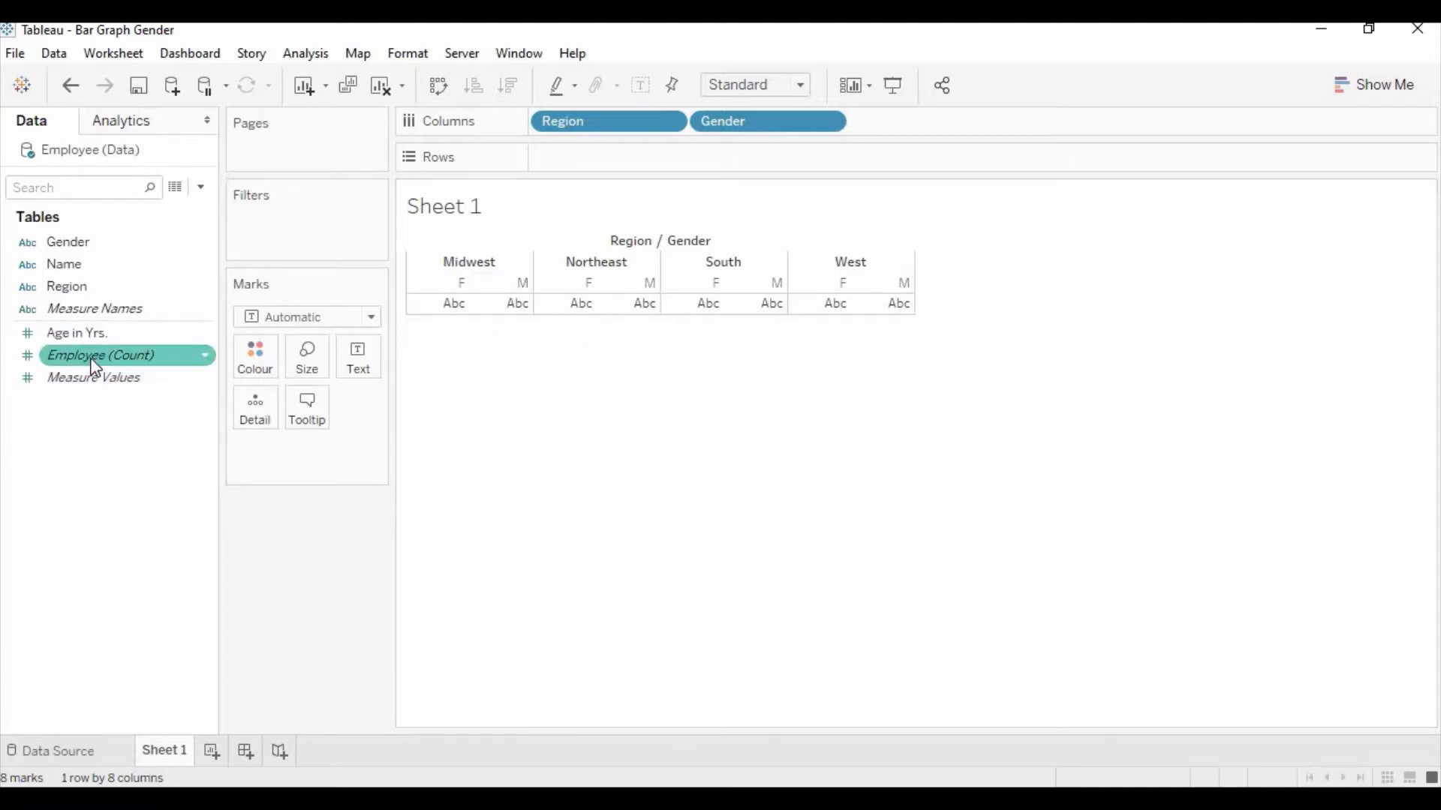
Place Employee (Count) on Rows to draw count bars per gender in each region
left_click_drag(96, 368, 639, 148)
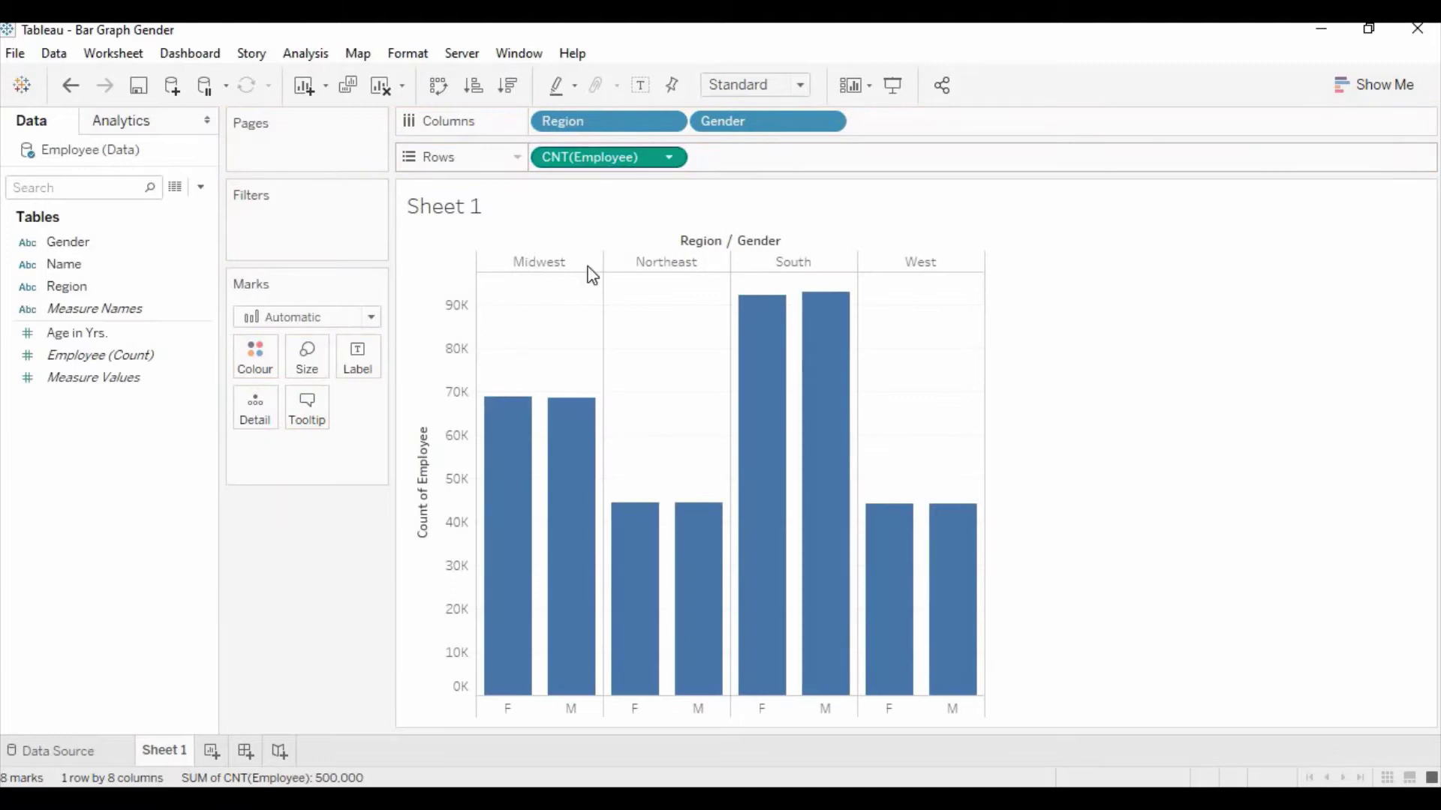
mouse_move(514, 652)
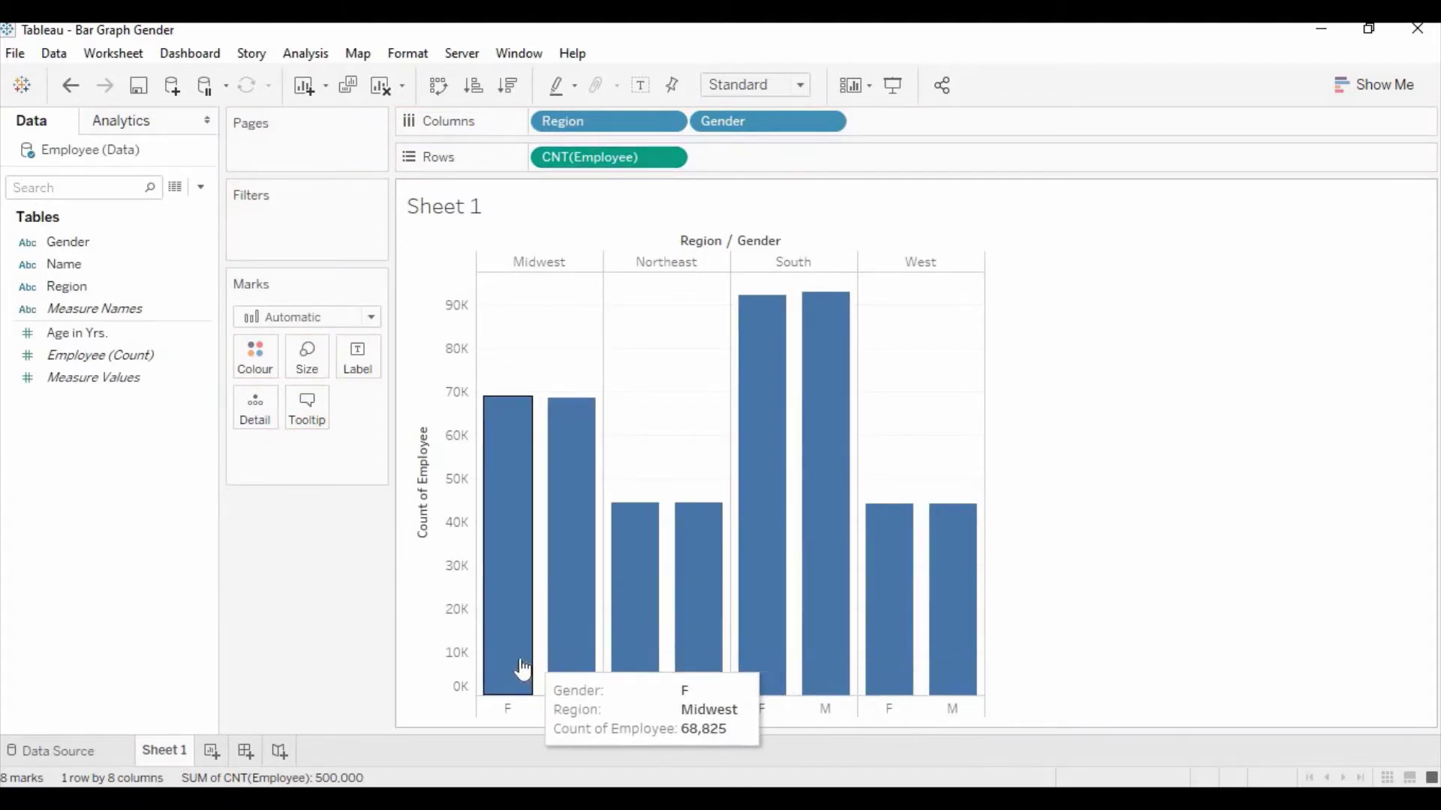
mouse_move(568, 691)
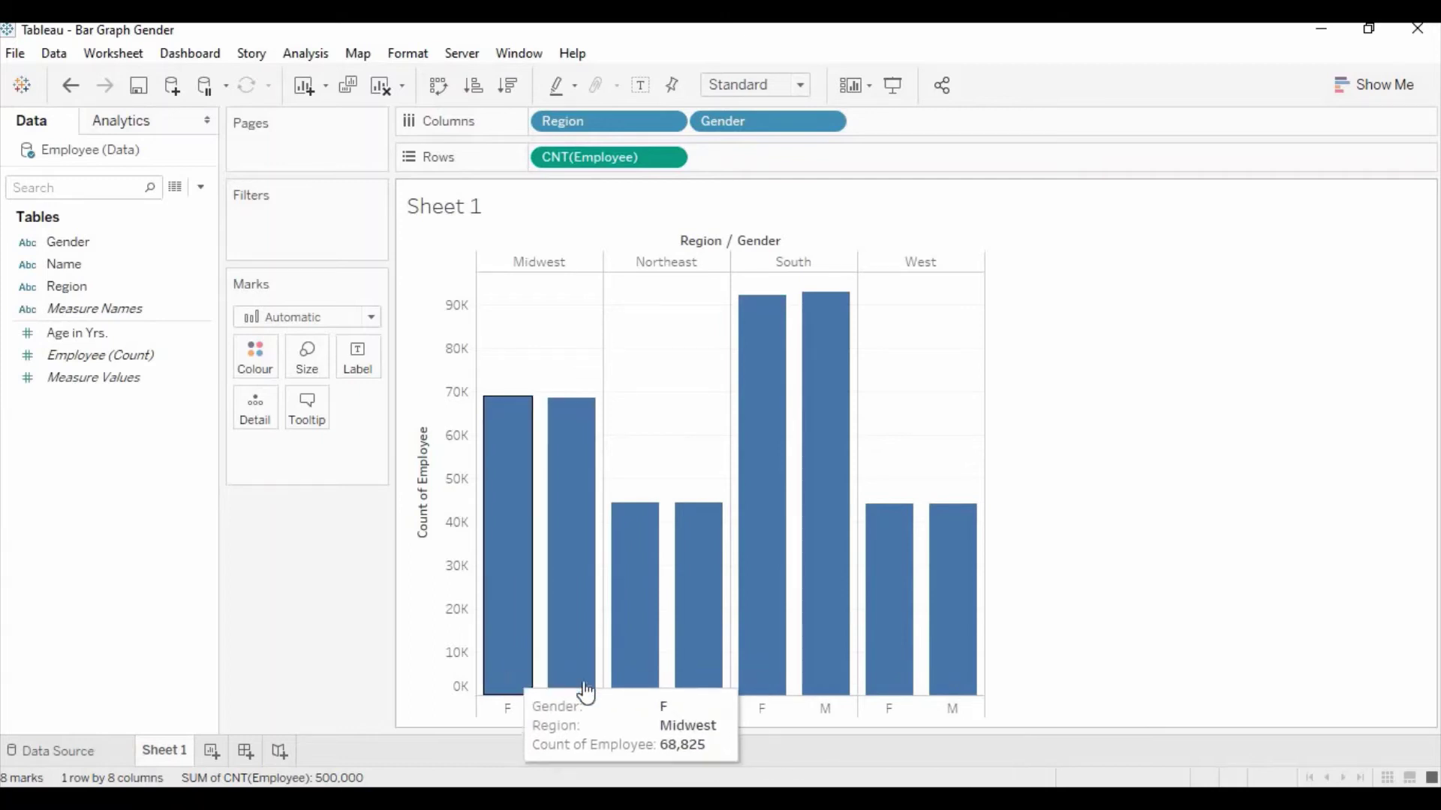
mouse_move(528, 467)
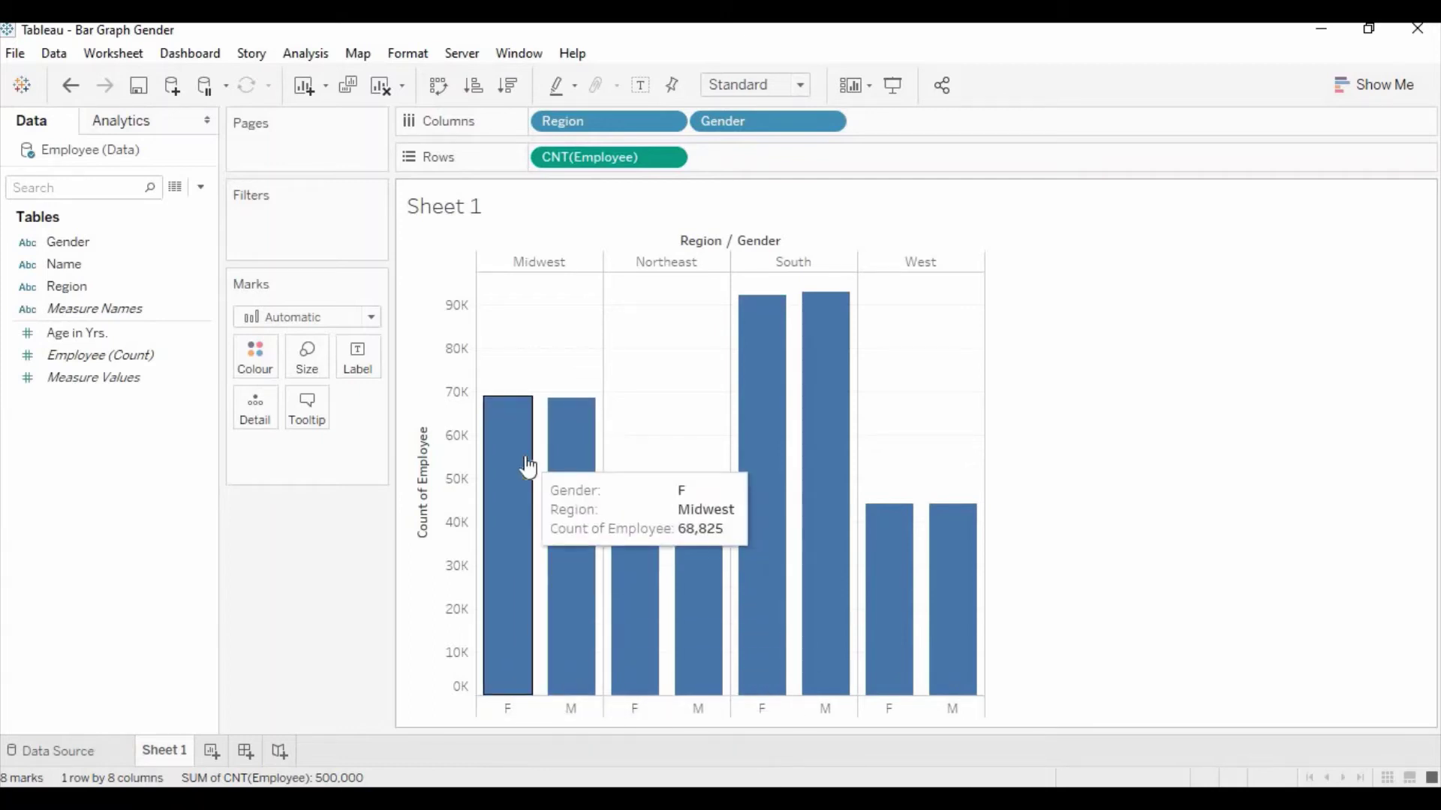
mouse_move(578, 459)
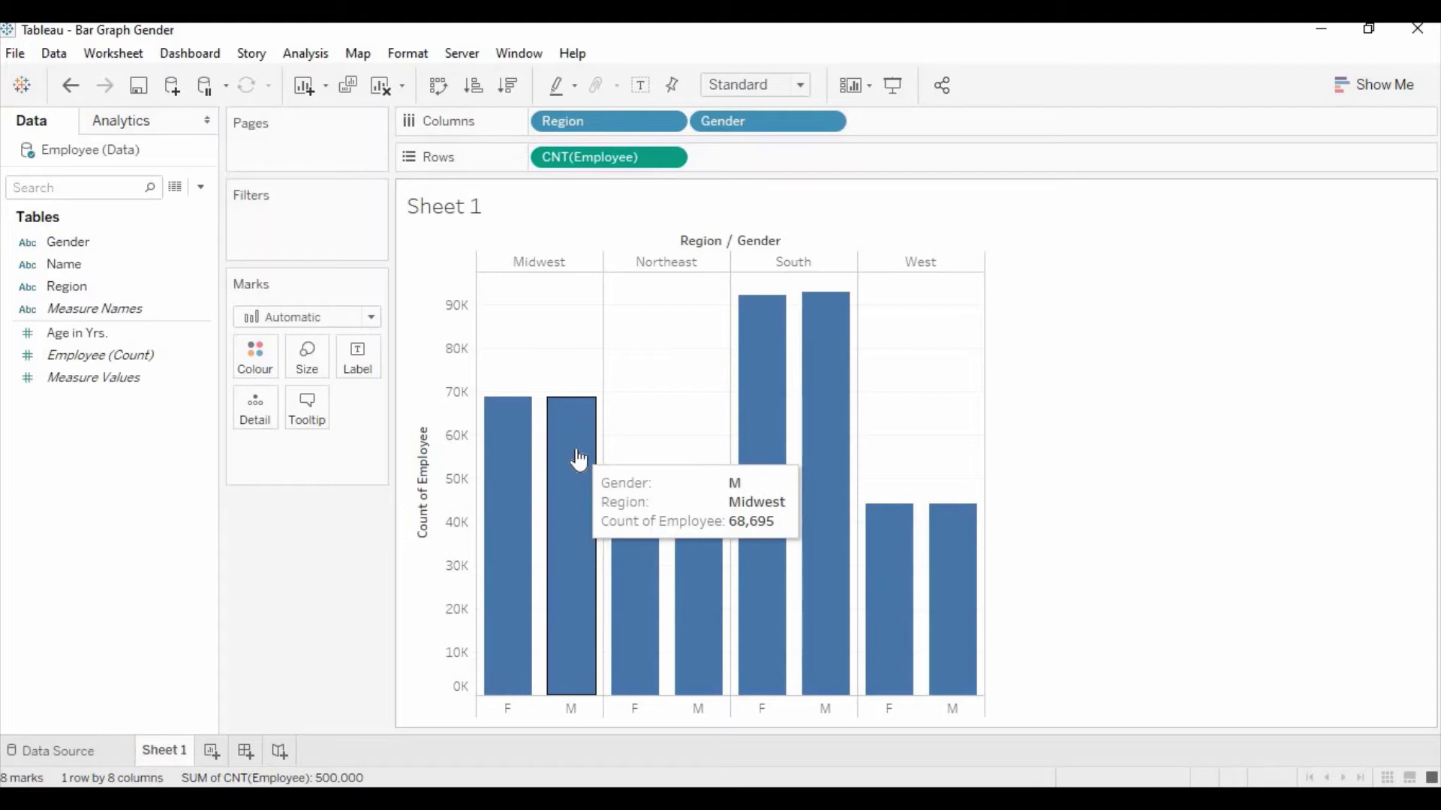
mouse_move(622, 575)
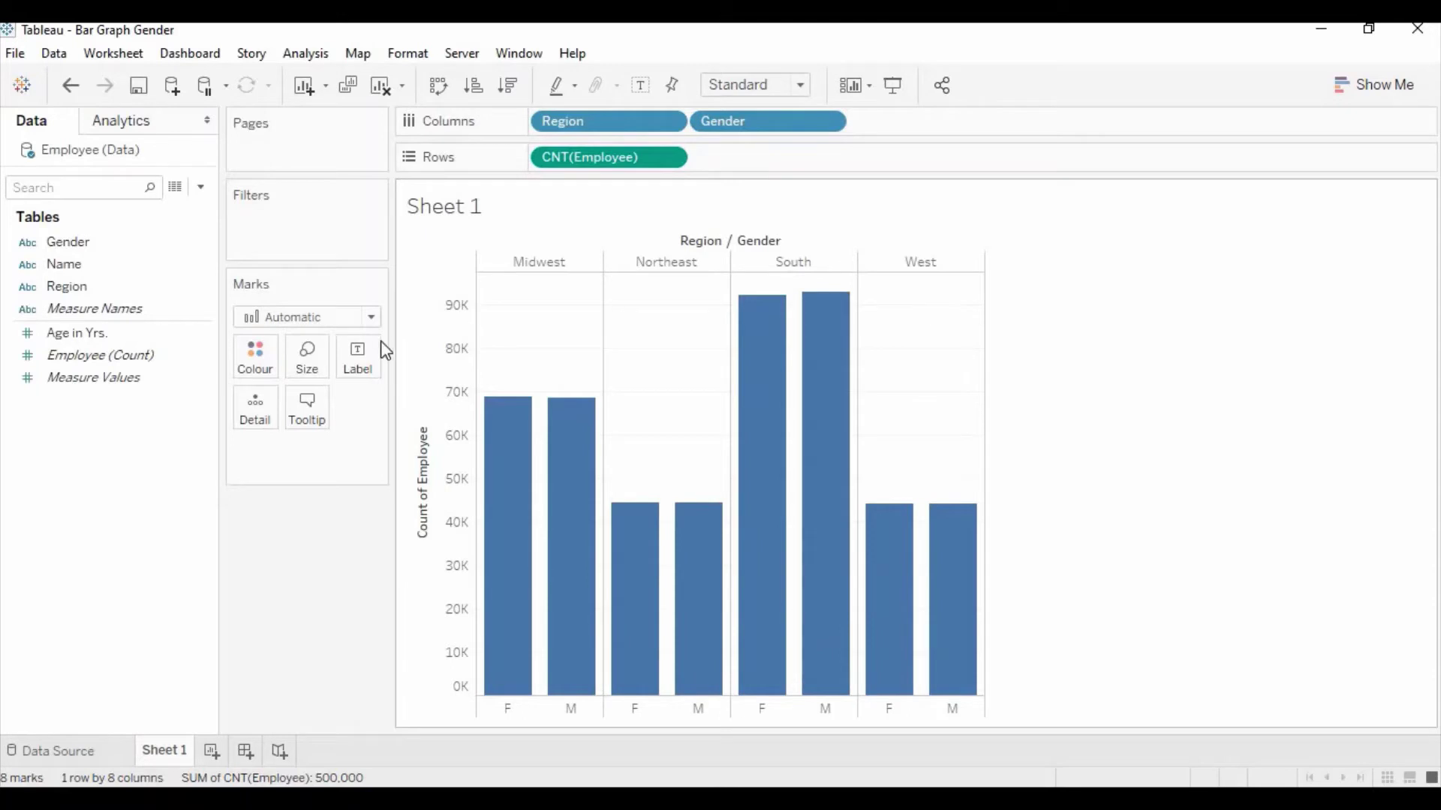
mouse_move(505, 620)
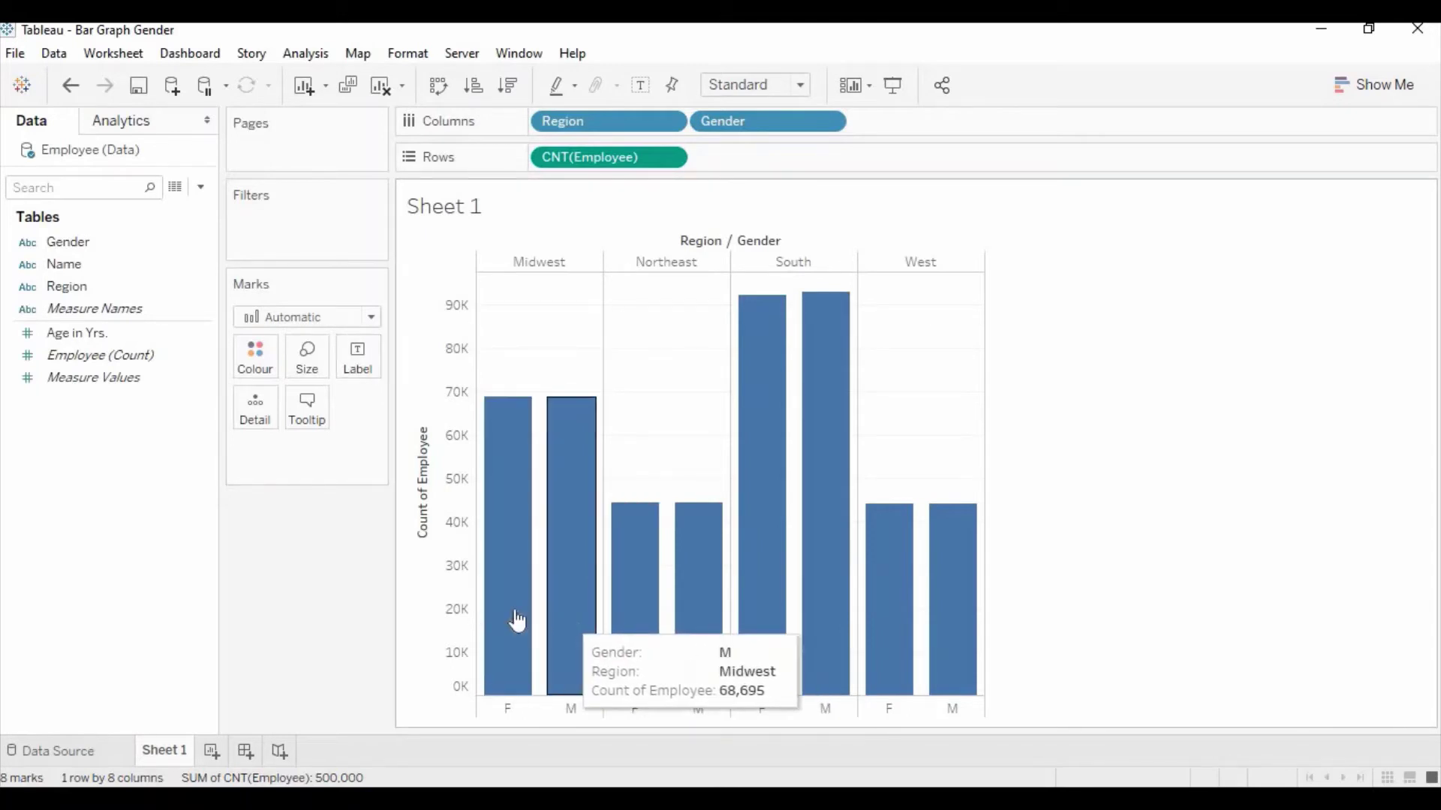
mouse_move(581, 626)
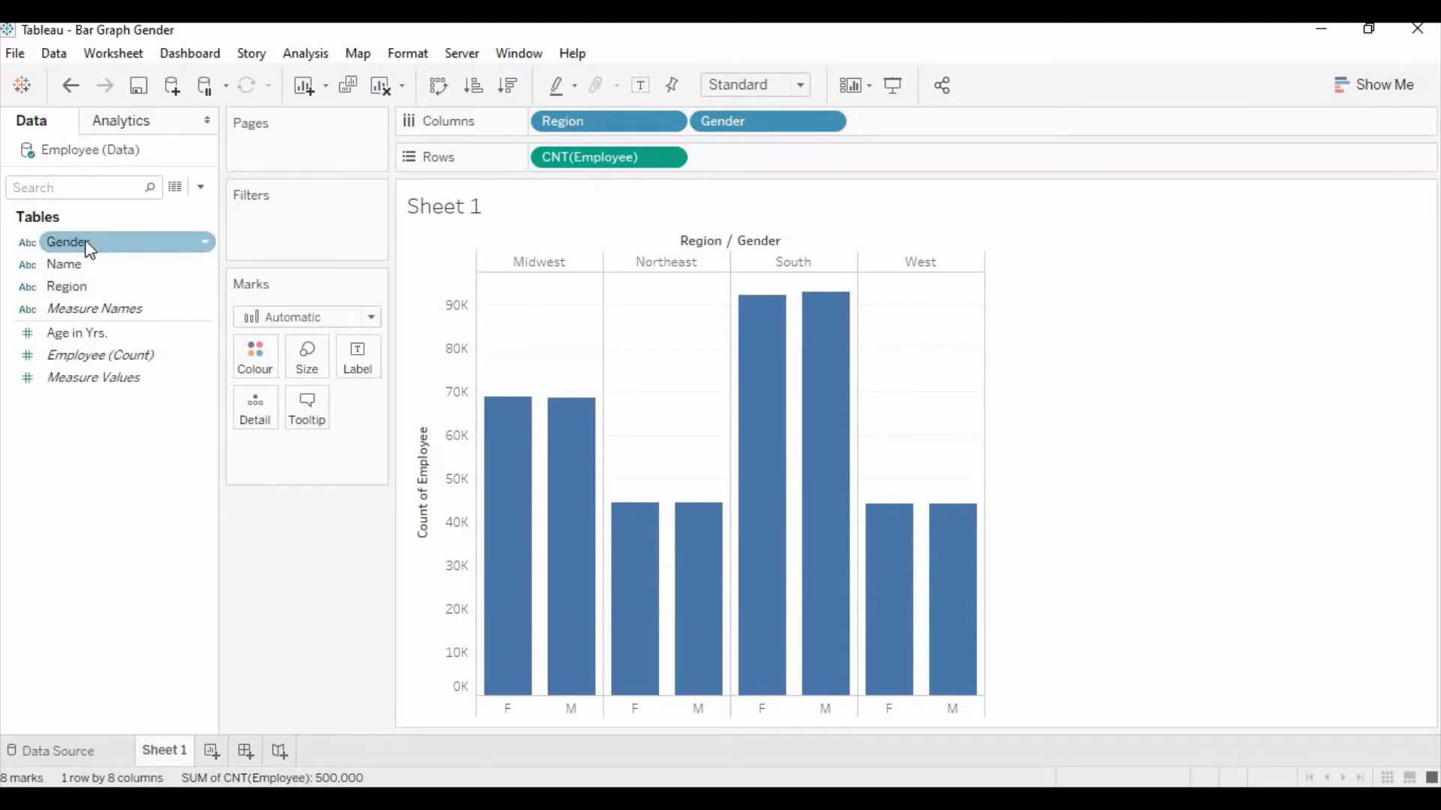
Colour the bars by Gender, with F set to pink and M to blue
left_click_drag(132, 256, 258, 368)
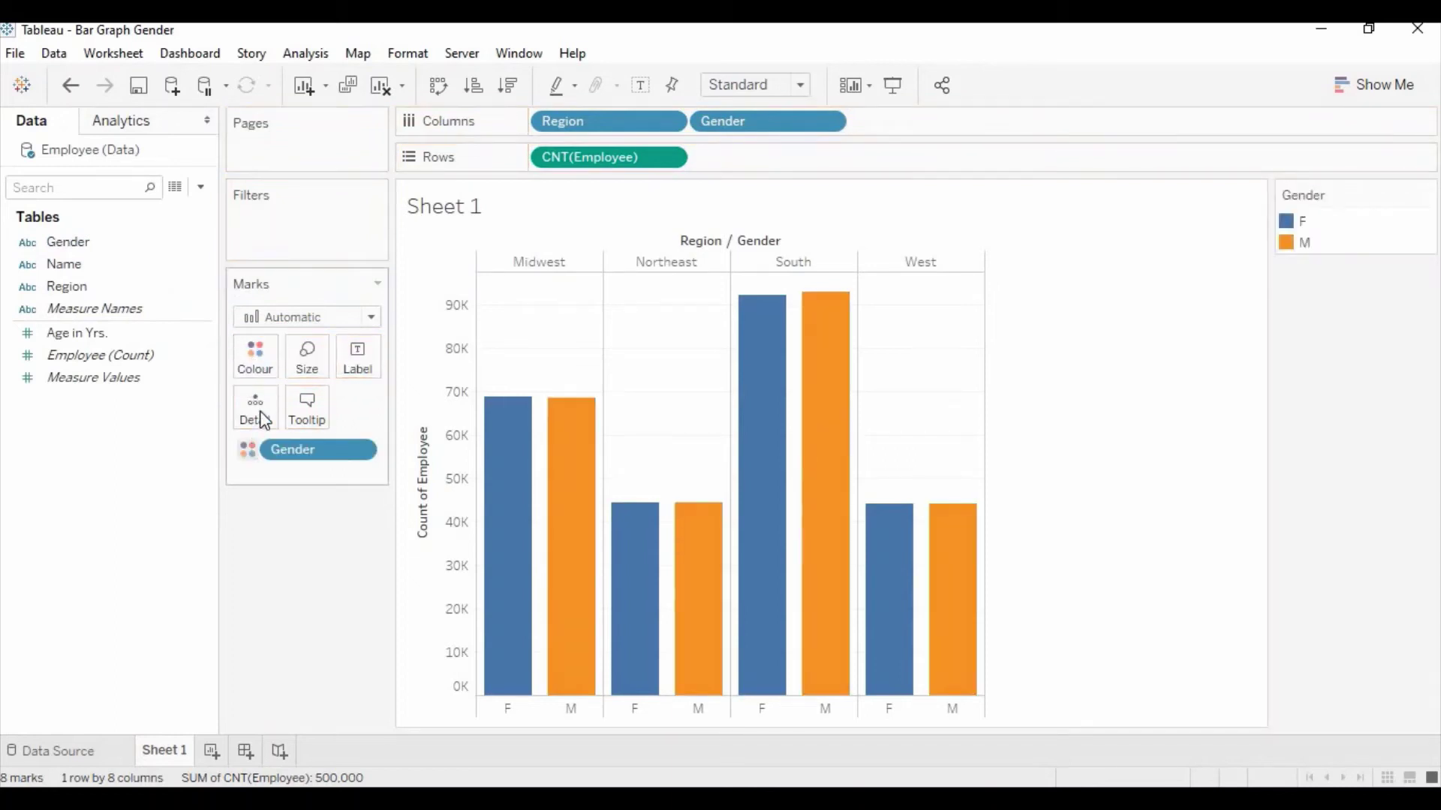
left_click(261, 358)
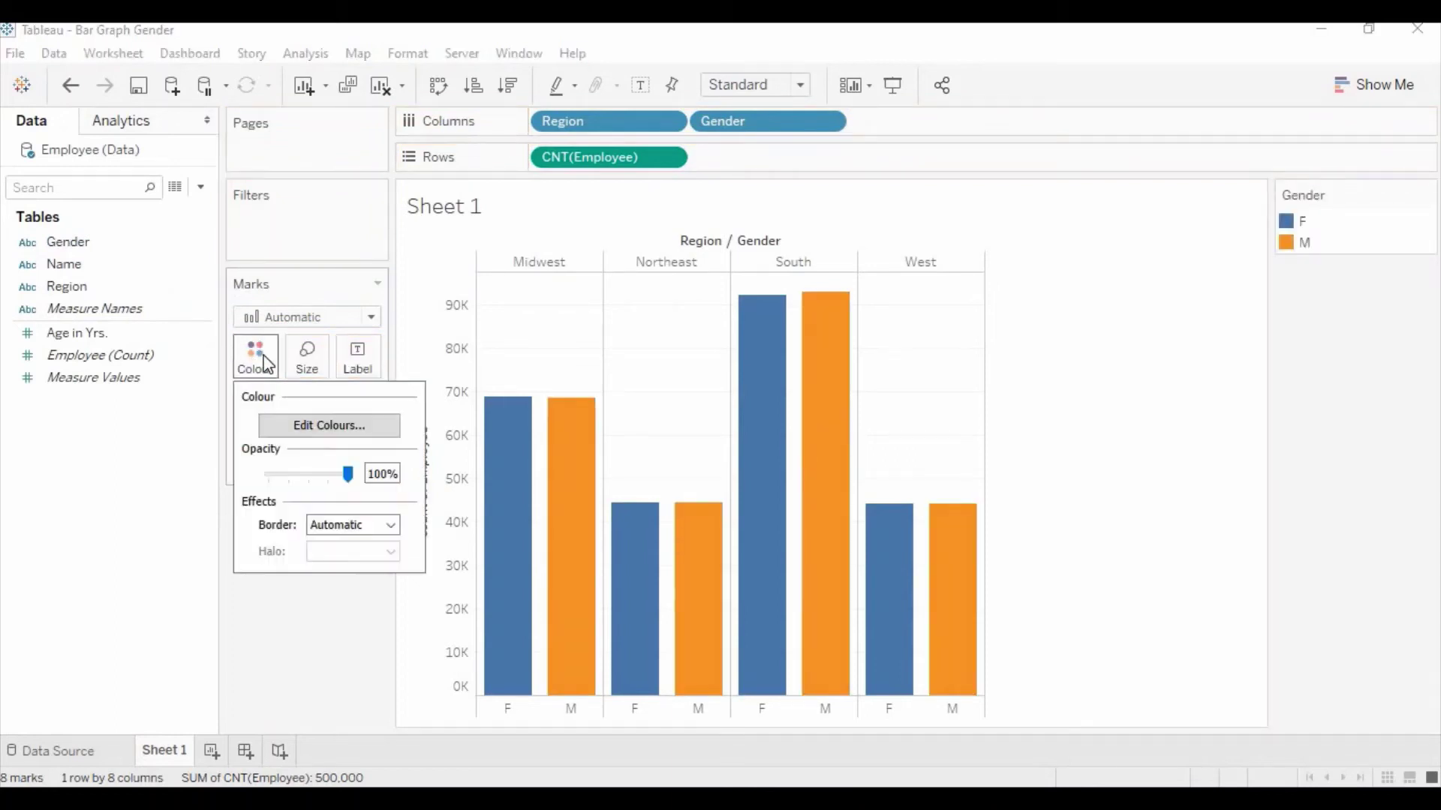
left_click(335, 427)
left_click(468, 227)
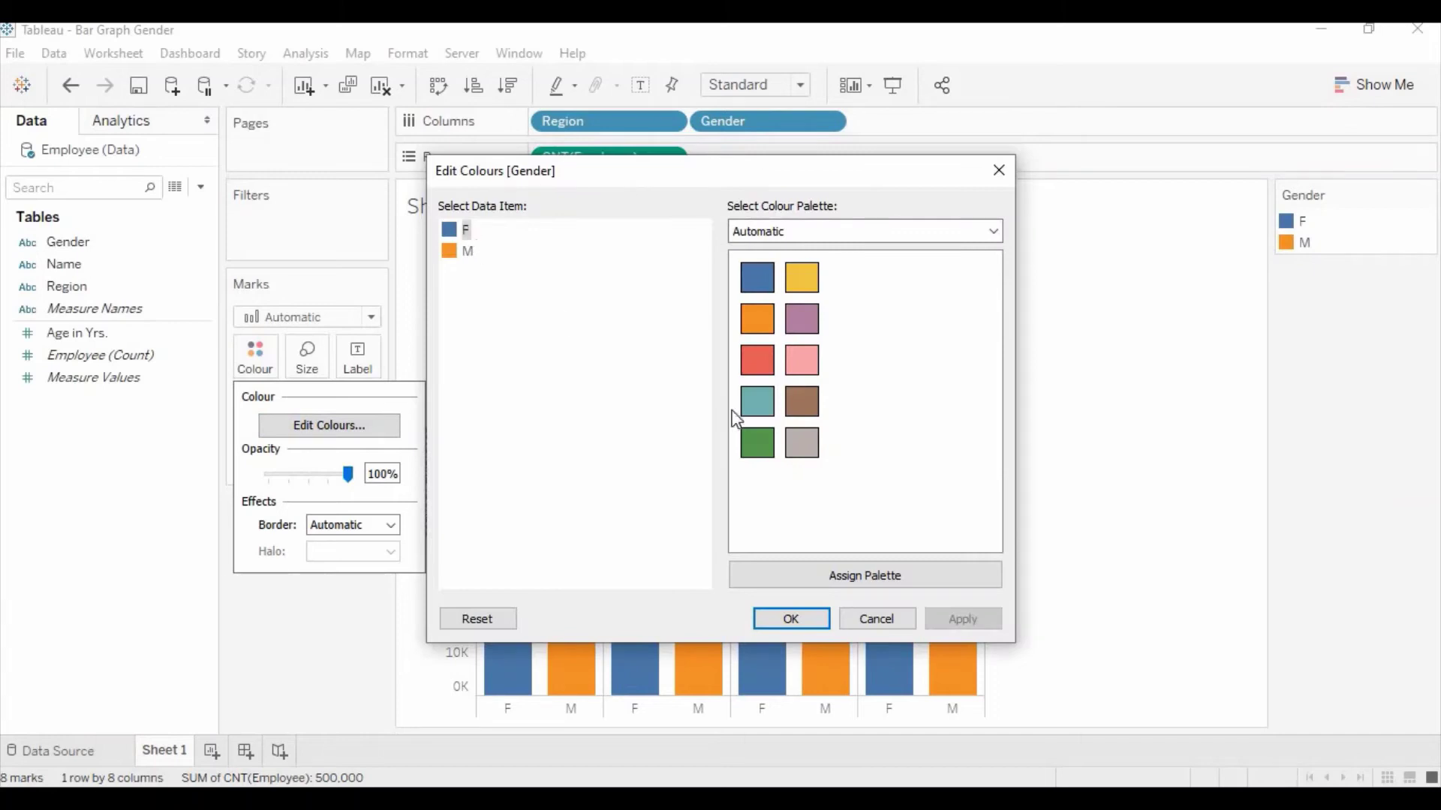
left_click(802, 360)
left_click(468, 252)
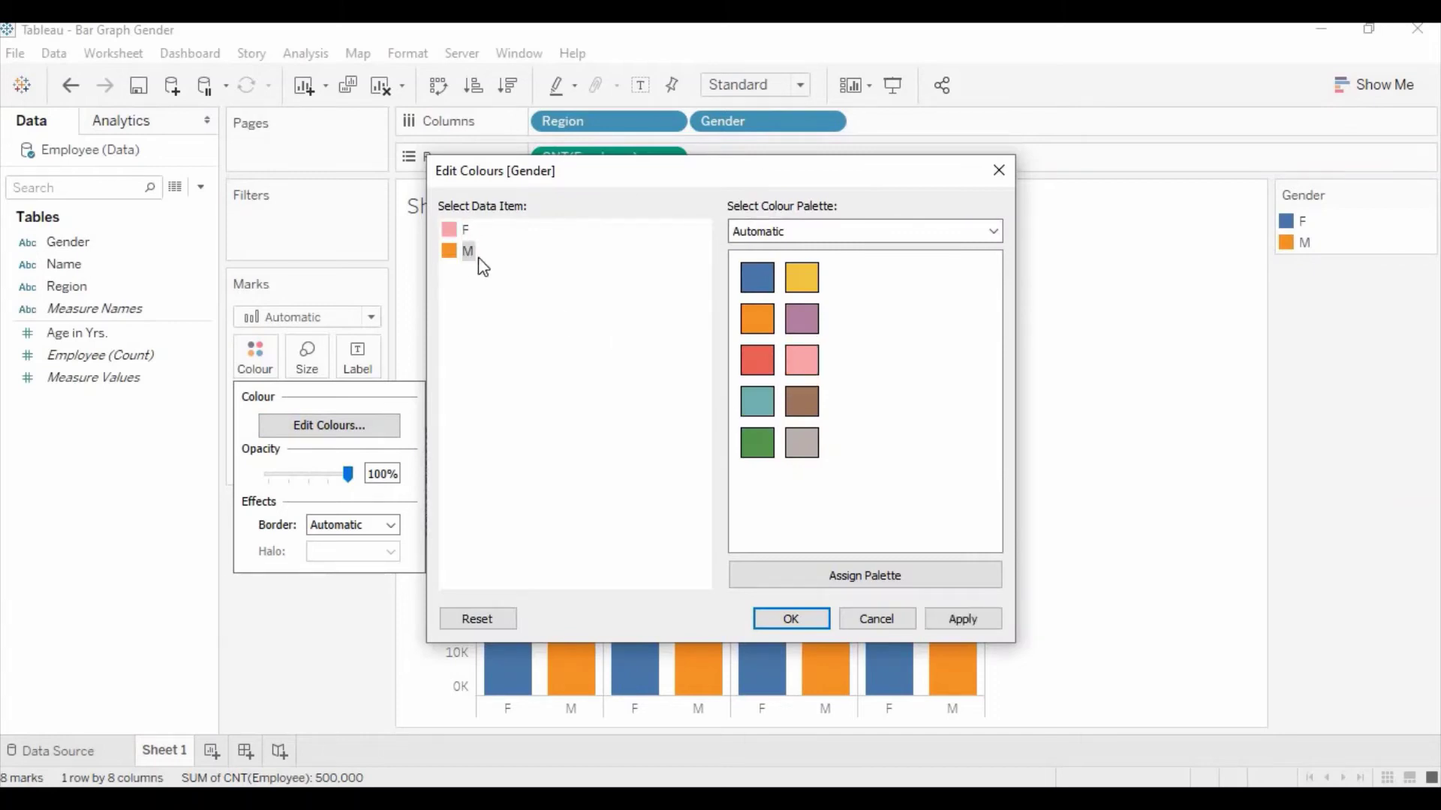
left_click(765, 293)
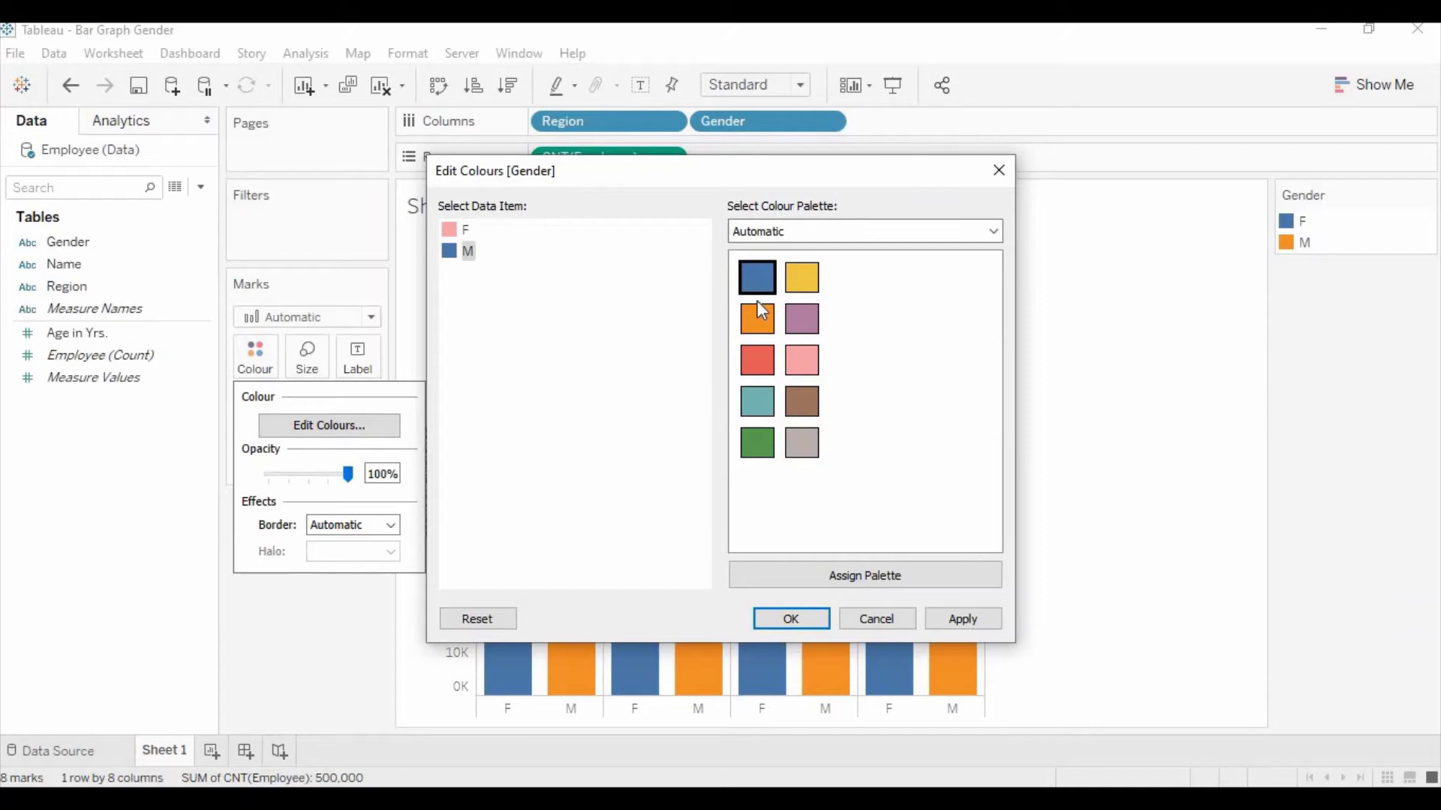
left_click(791, 619)
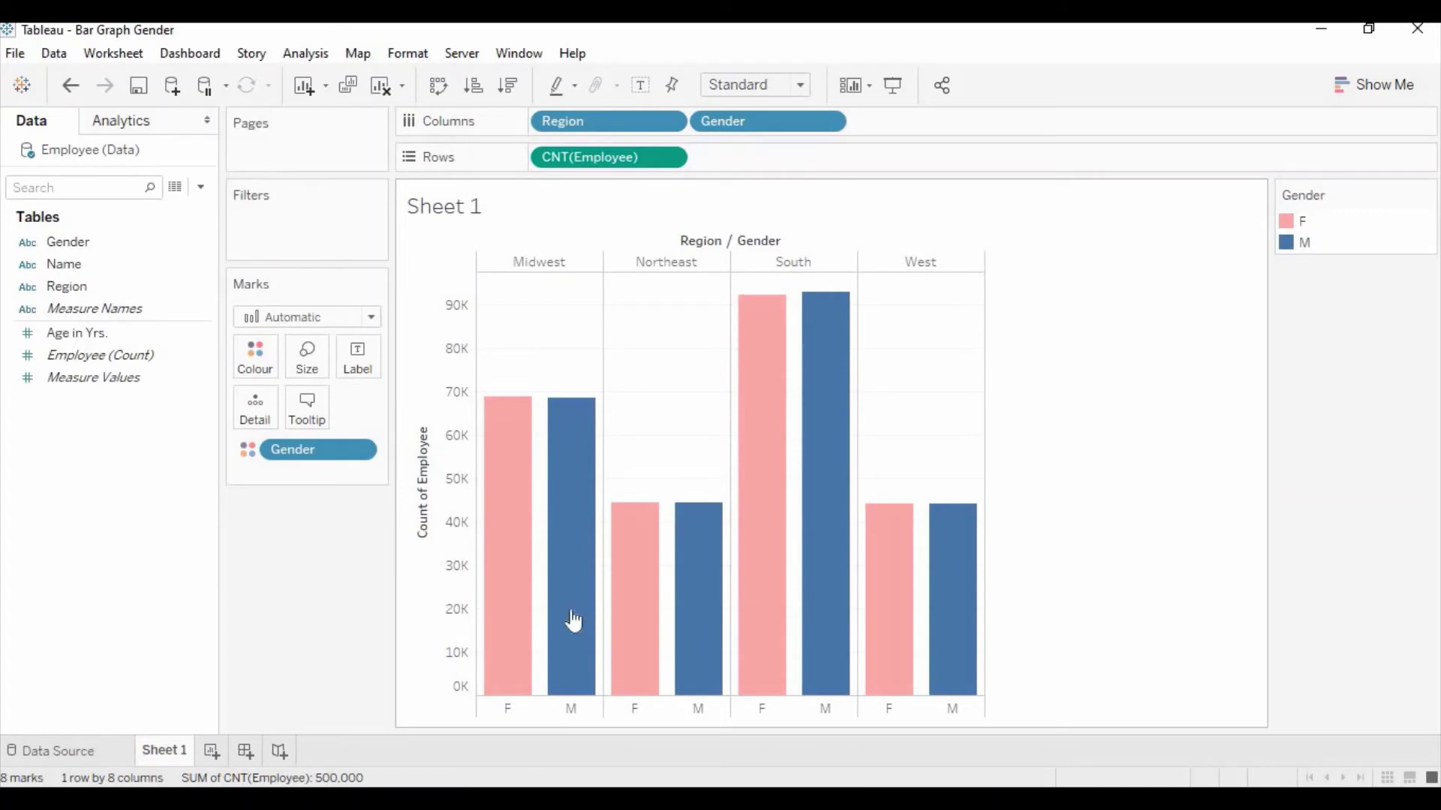
mouse_move(530, 595)
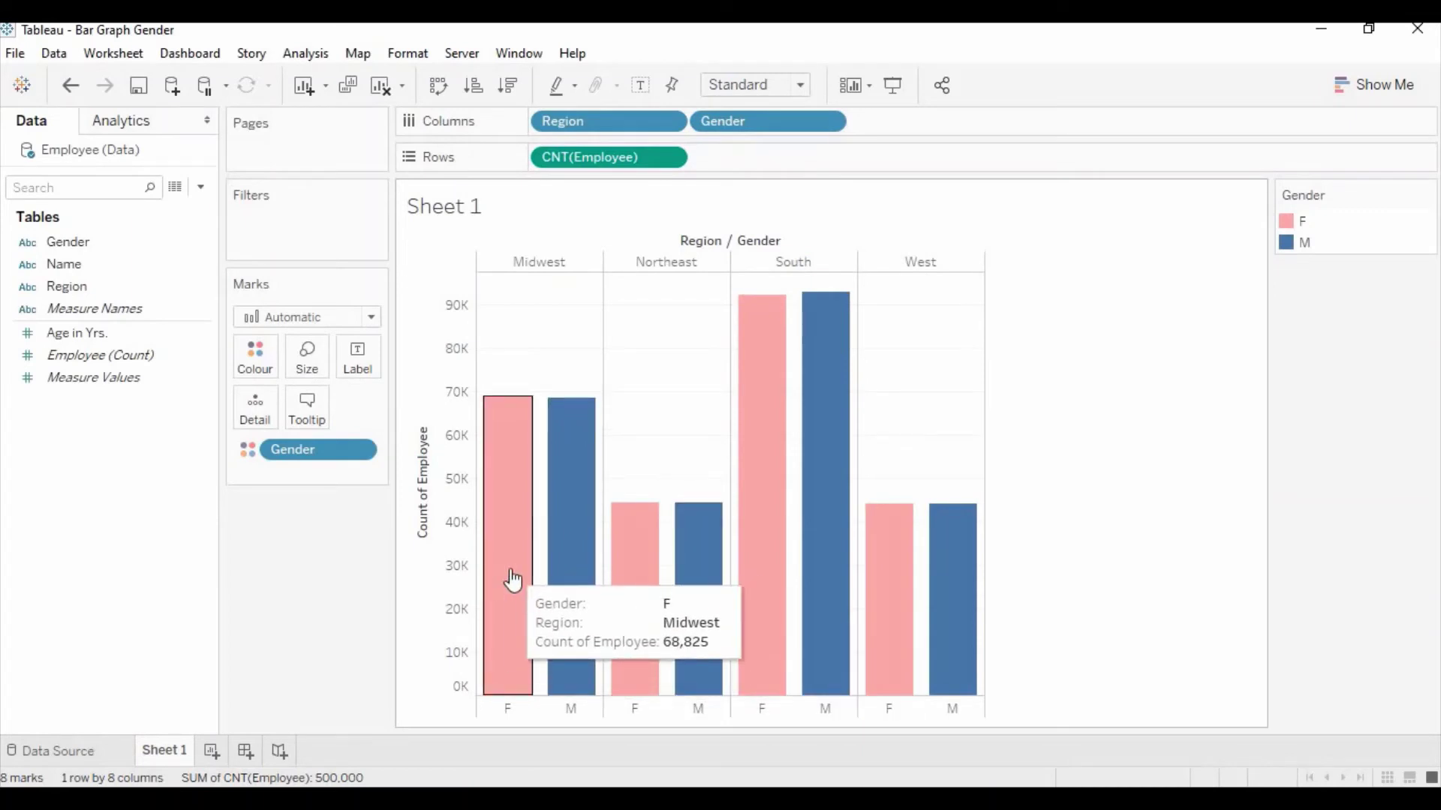
mouse_move(574, 583)
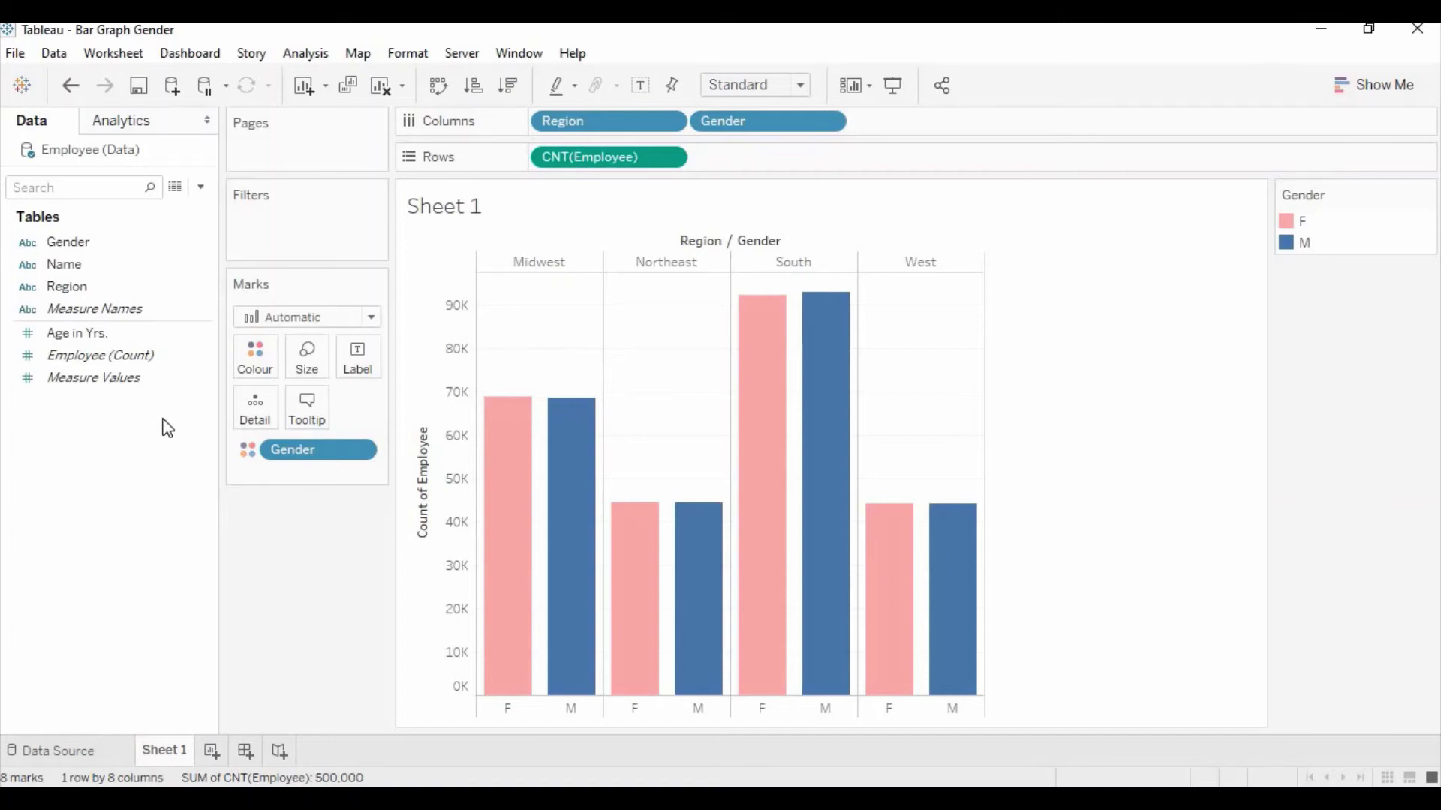
left_click_drag(126, 357, 976, 431)
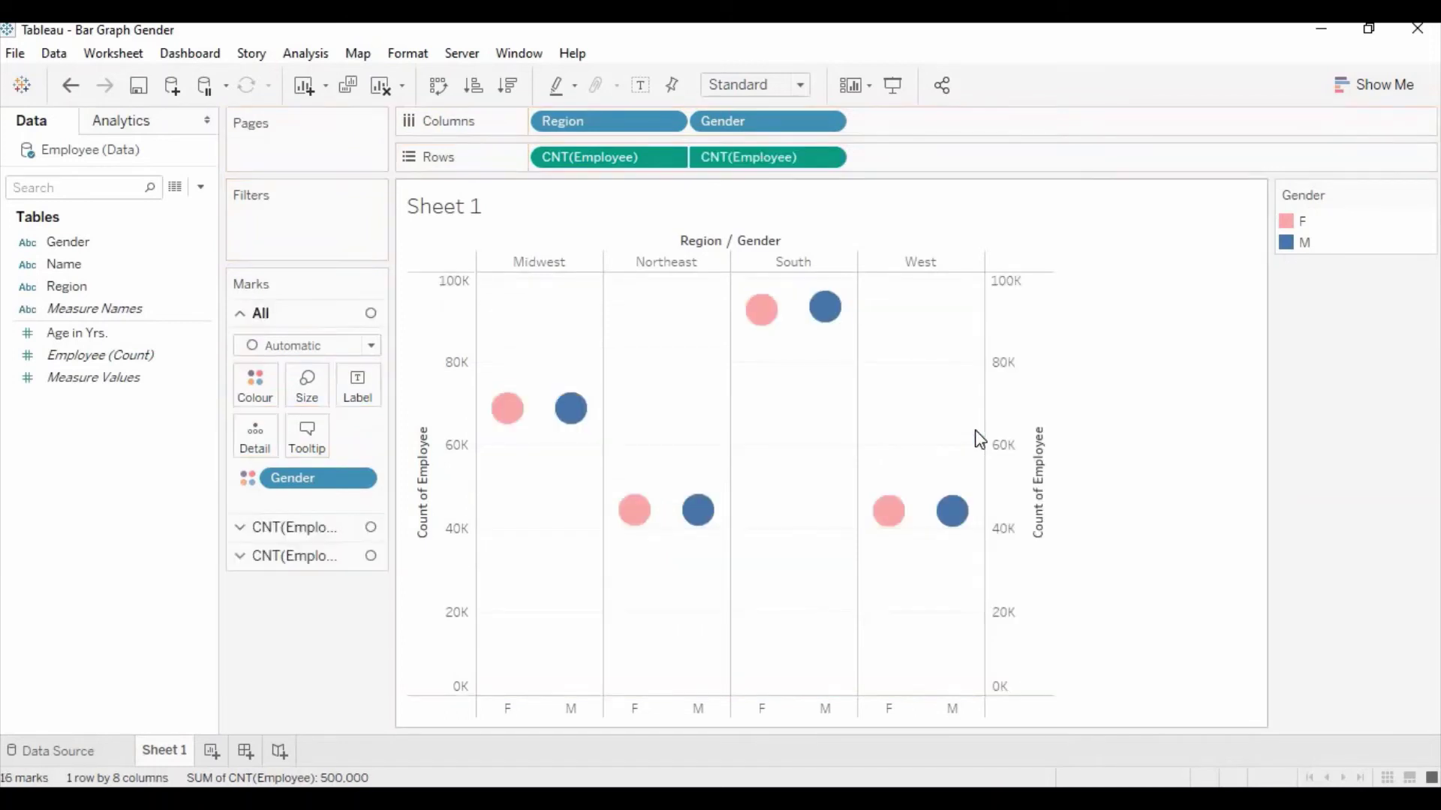
right_click(1010, 366)
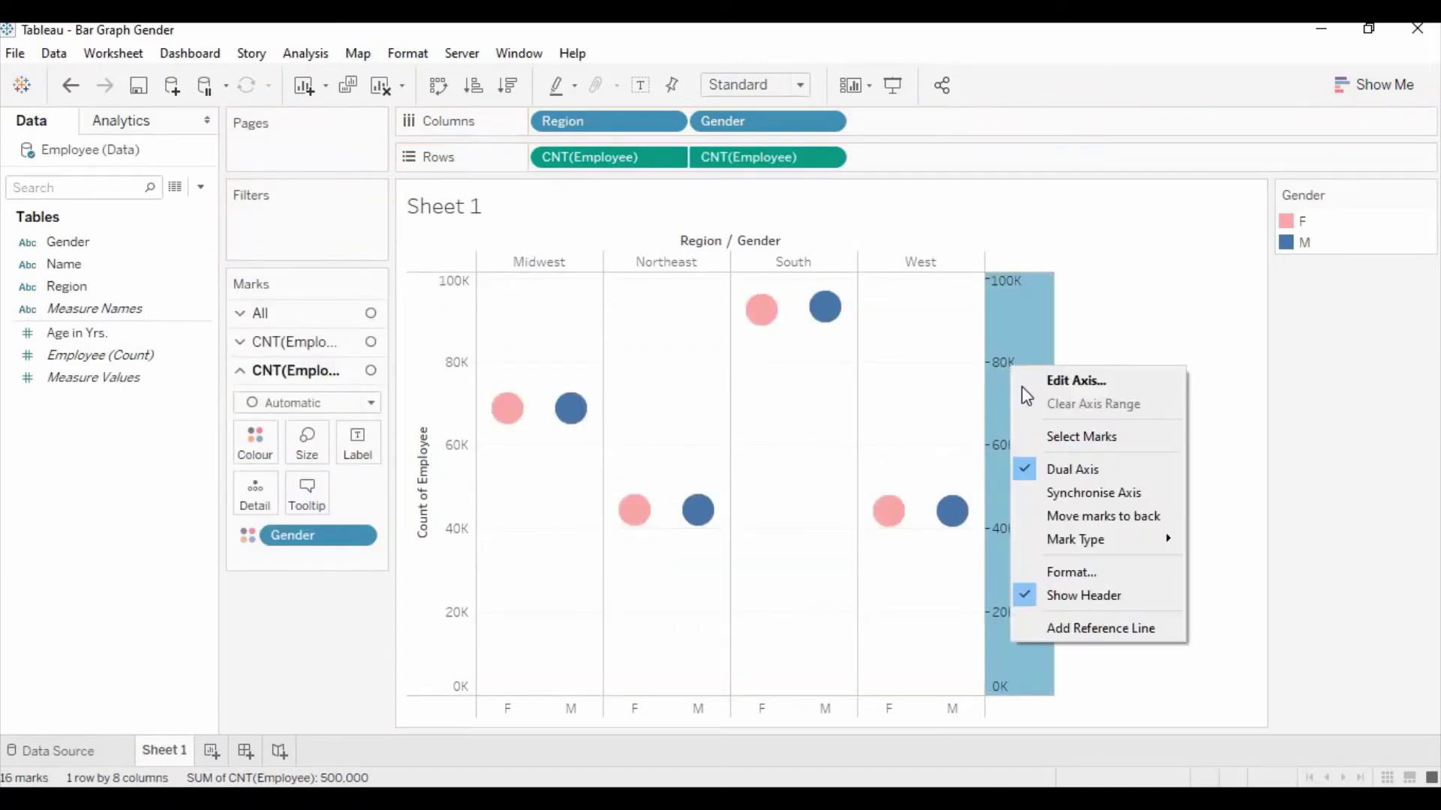
left_click(1059, 499)
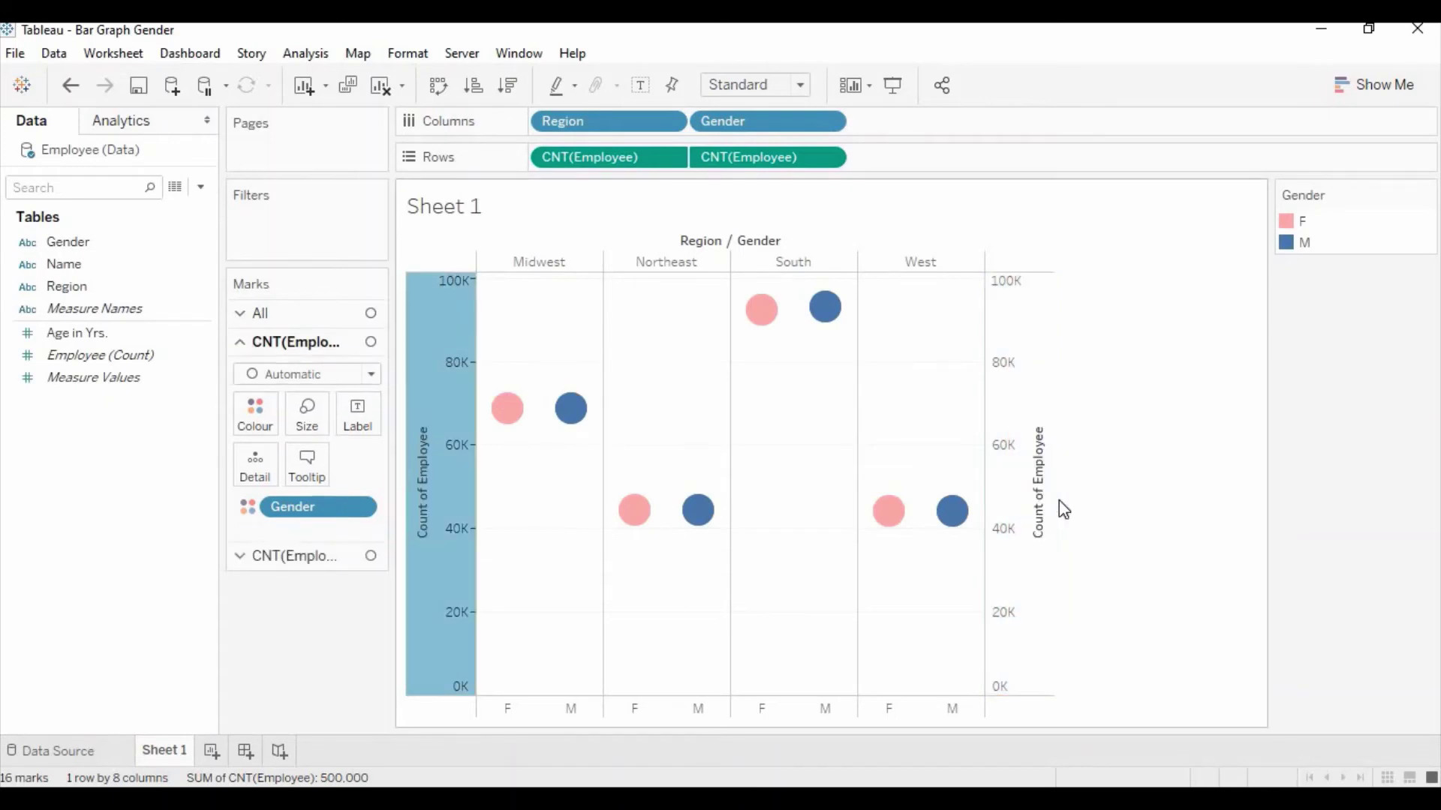
left_click(255, 561)
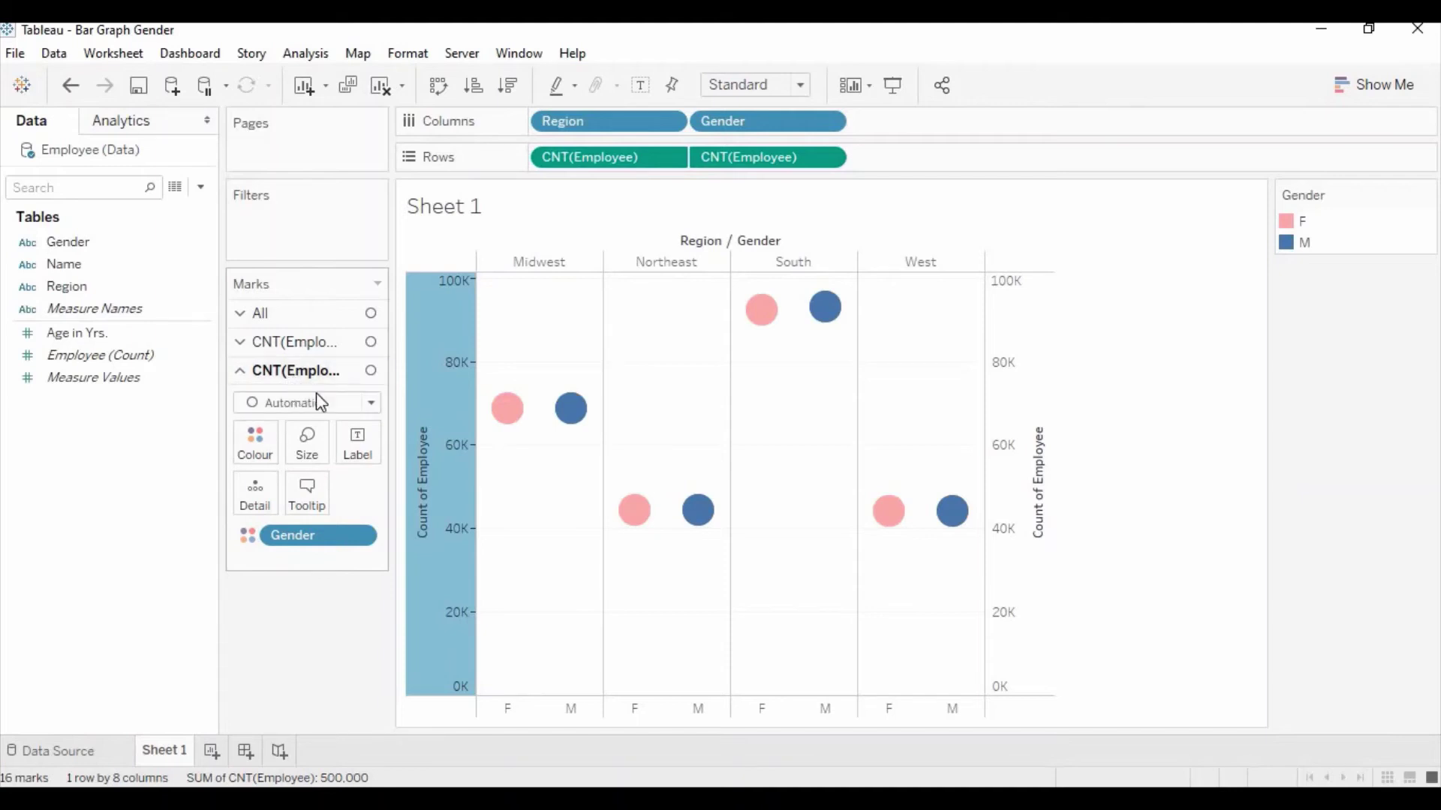
left_click(285, 341)
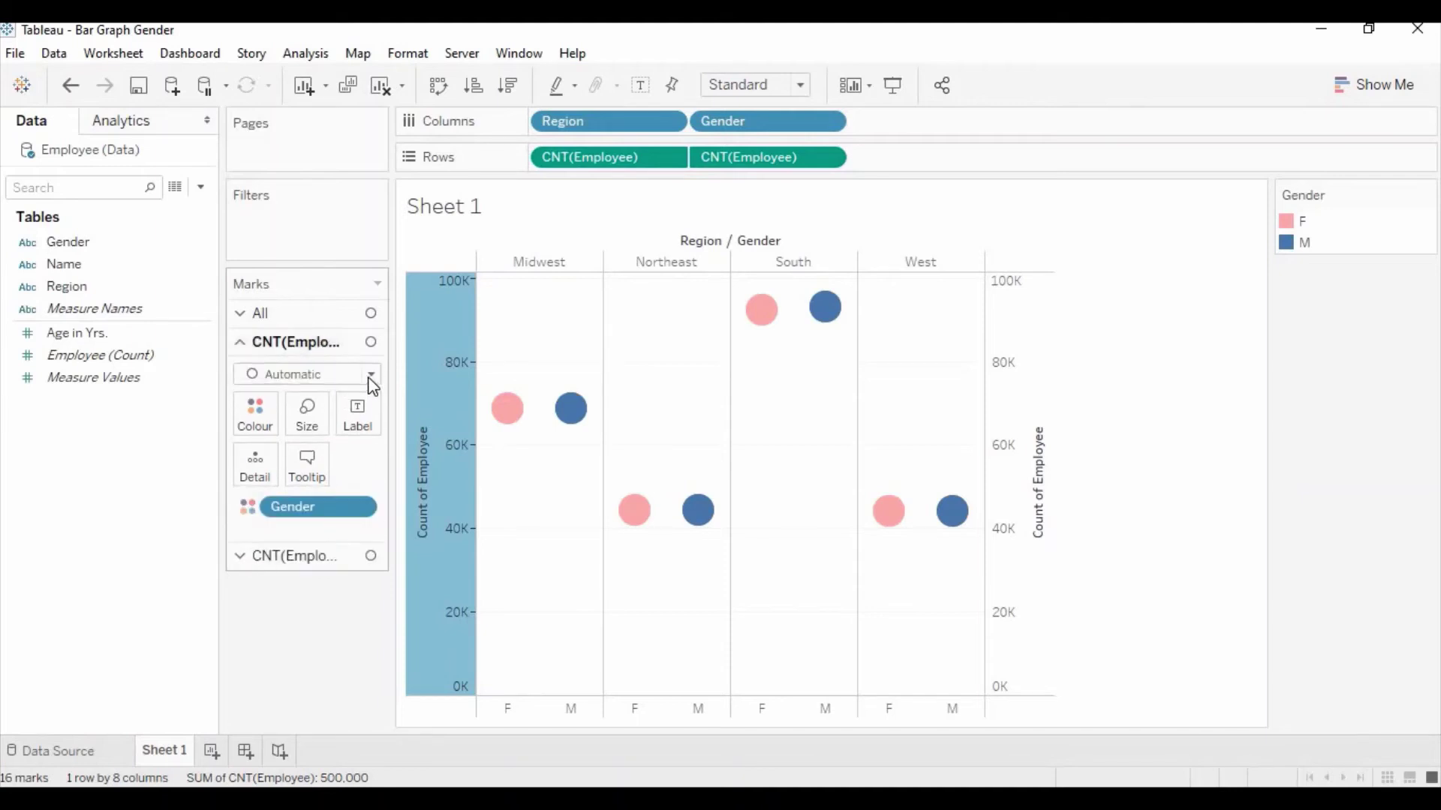
left_click(370, 375)
left_click(302, 351)
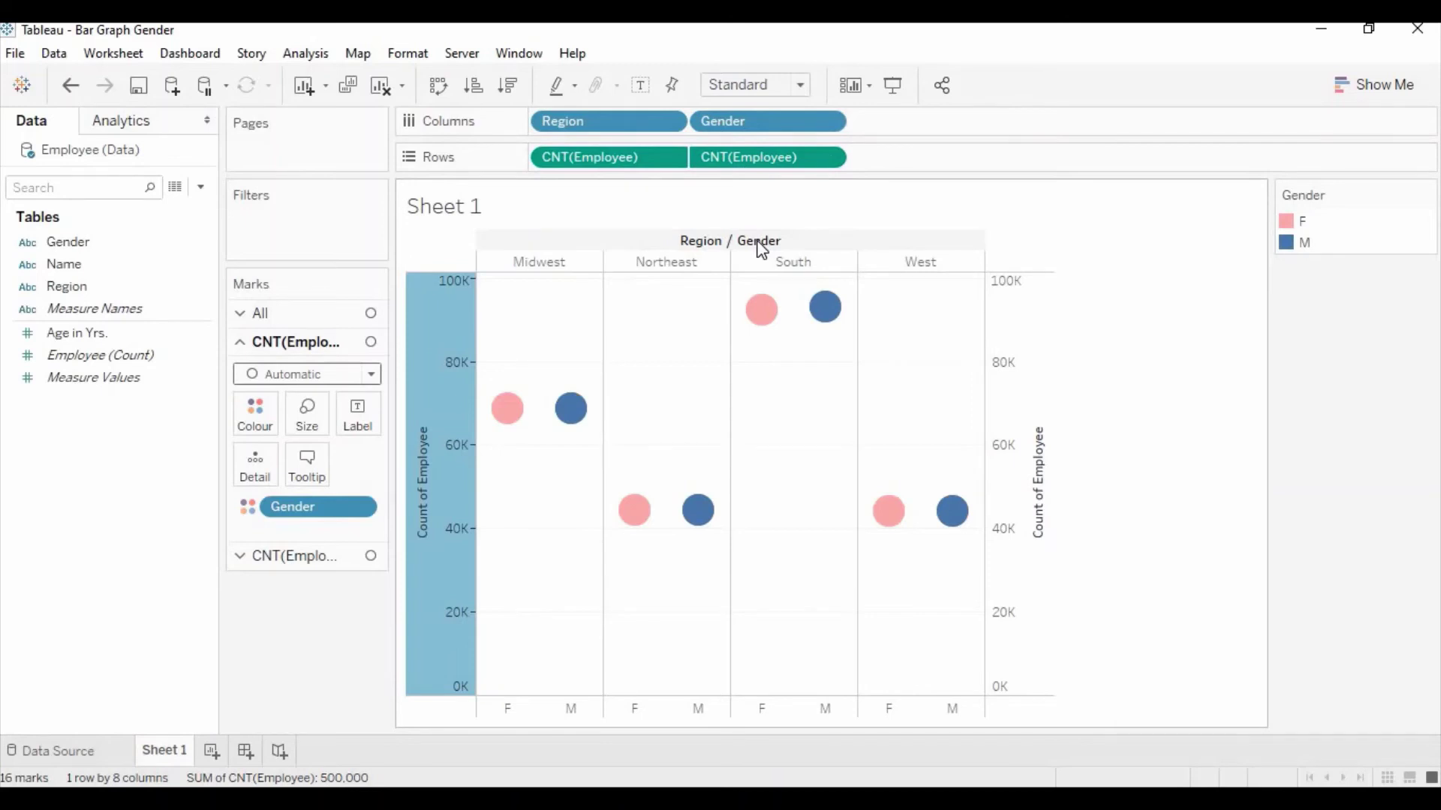
Change the first CNT(Employee) layer's mark type to Bar
left_click(334, 375)
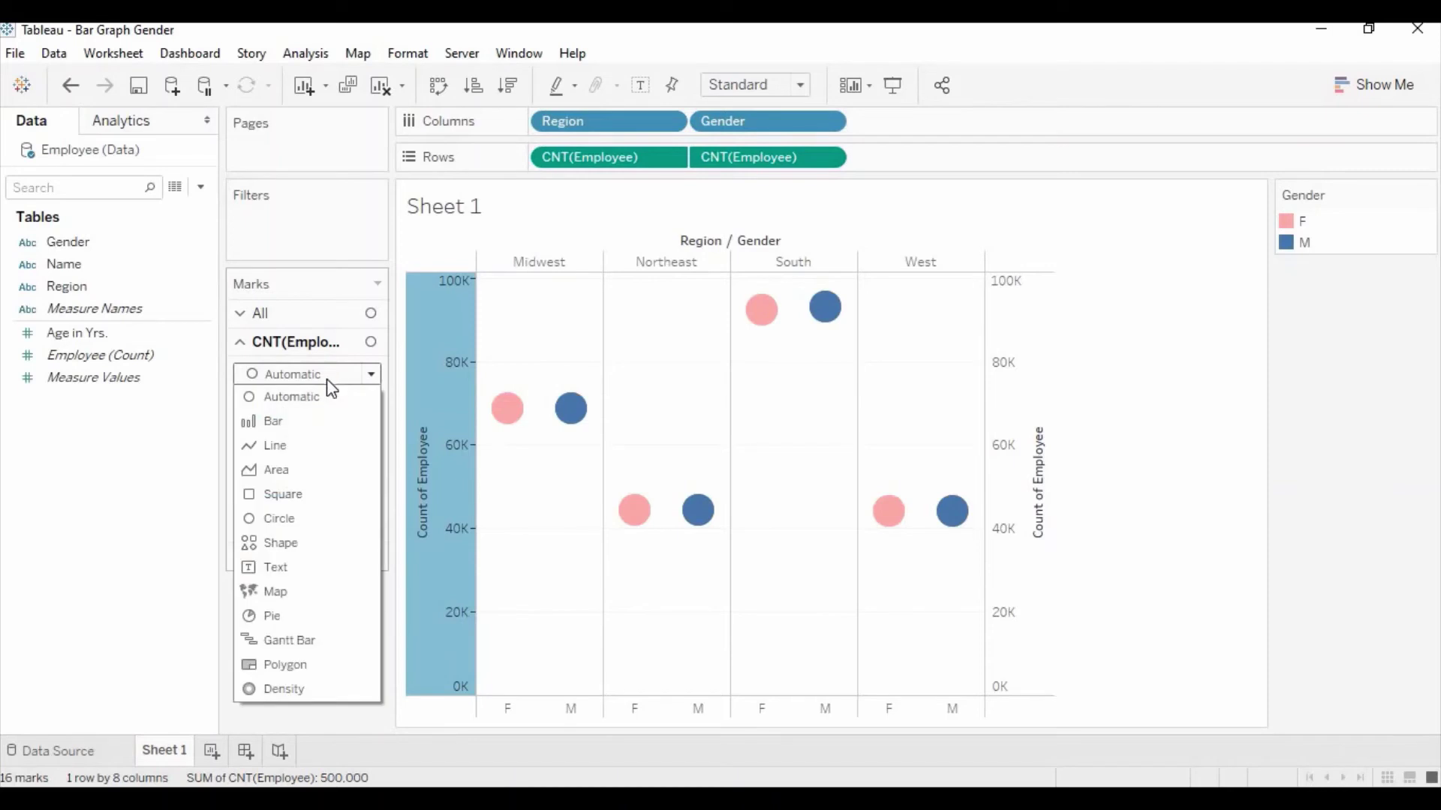
left_click(281, 415)
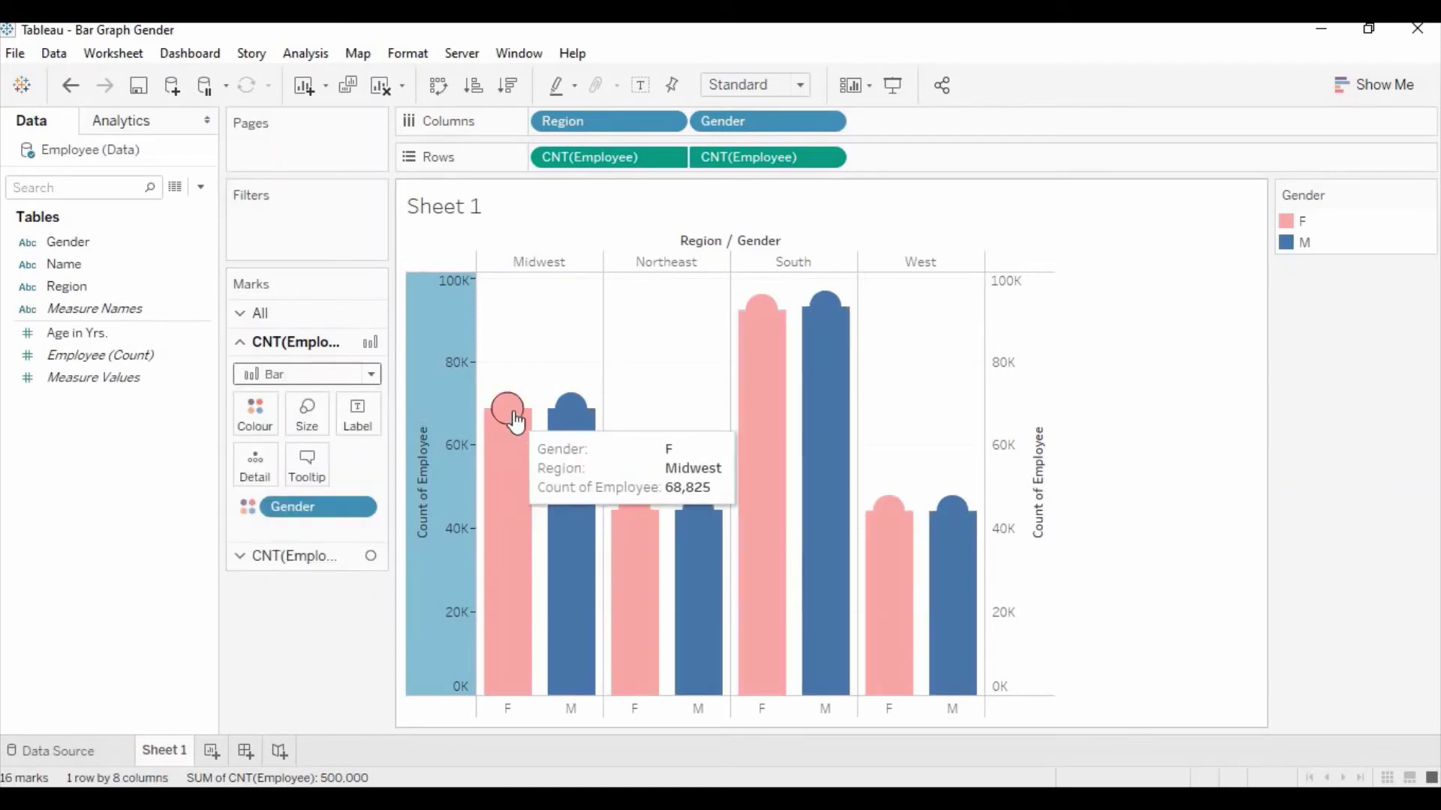
mouse_move(579, 420)
mouse_move(637, 516)
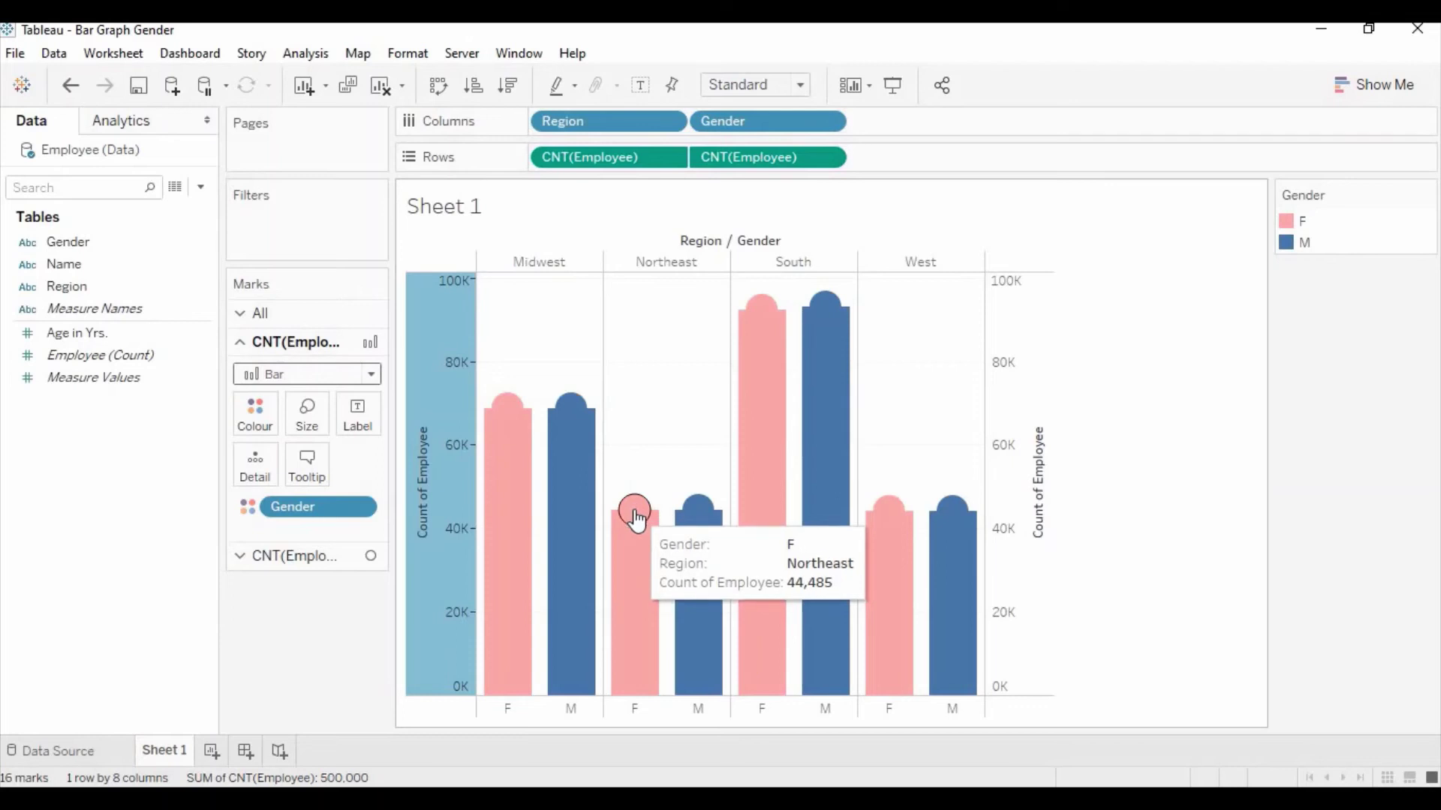
mouse_move(773, 317)
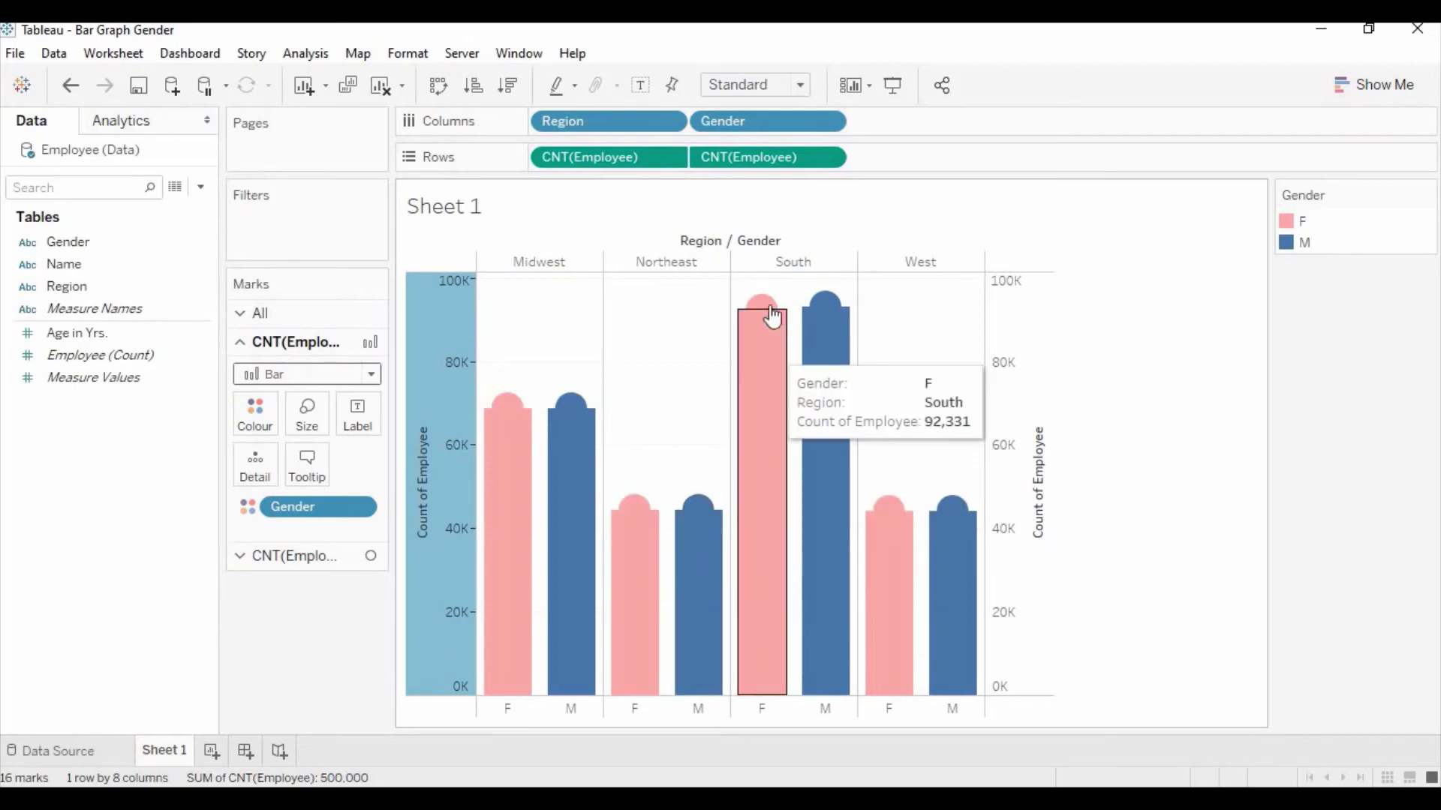
Draw the second CNT(Employee) layer as Shape marks, with shape varying by Gender
left_click(249, 560)
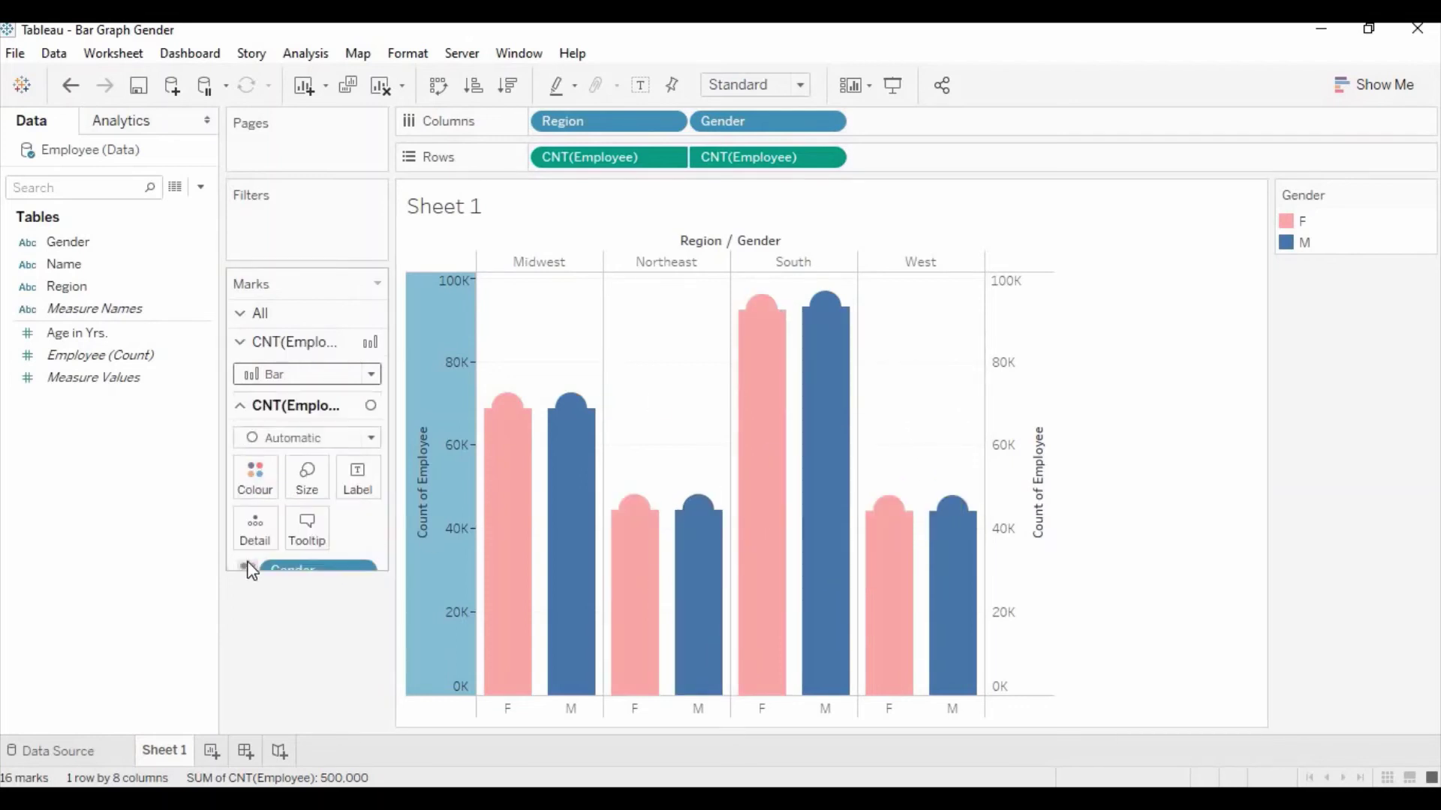
left_click(371, 405)
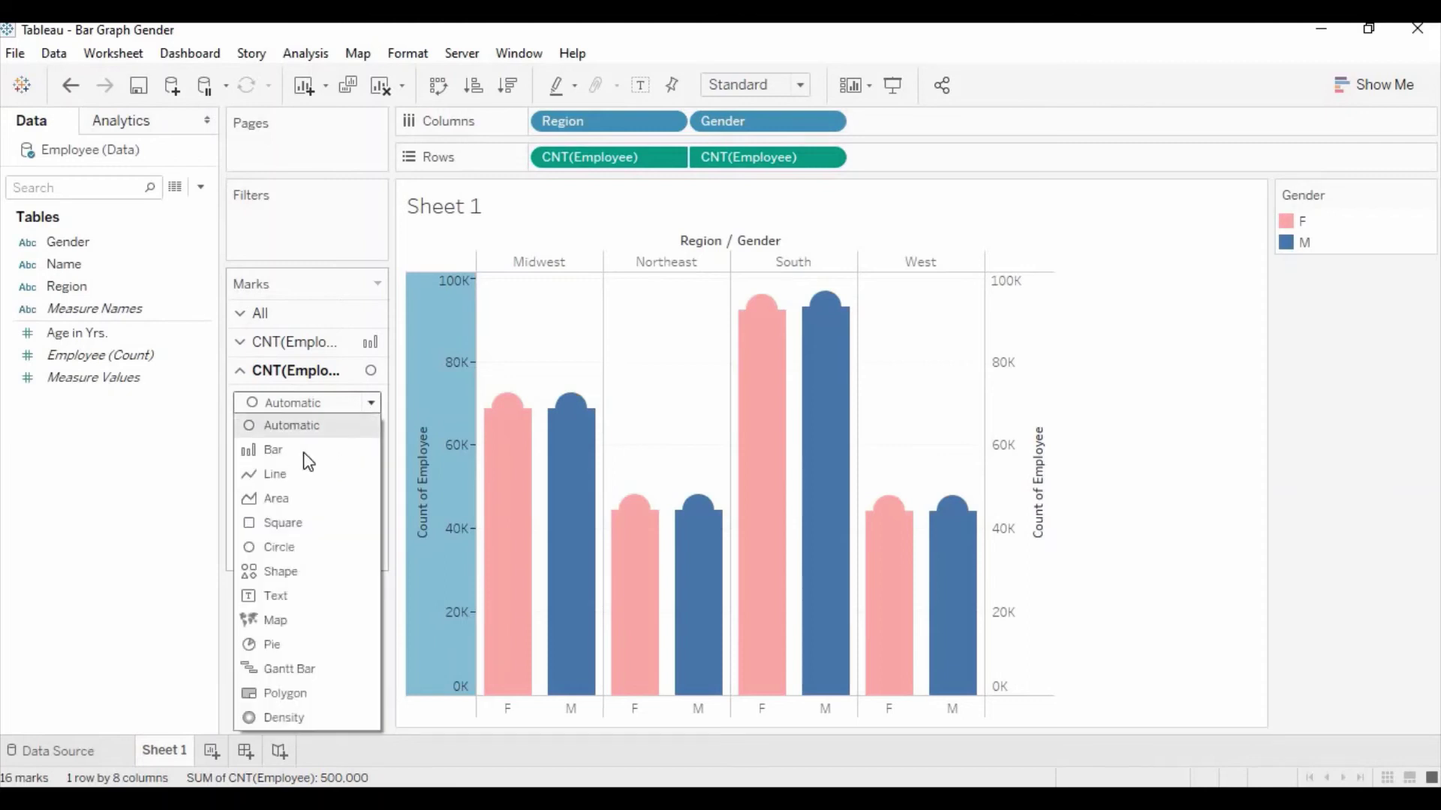
left_click(287, 570)
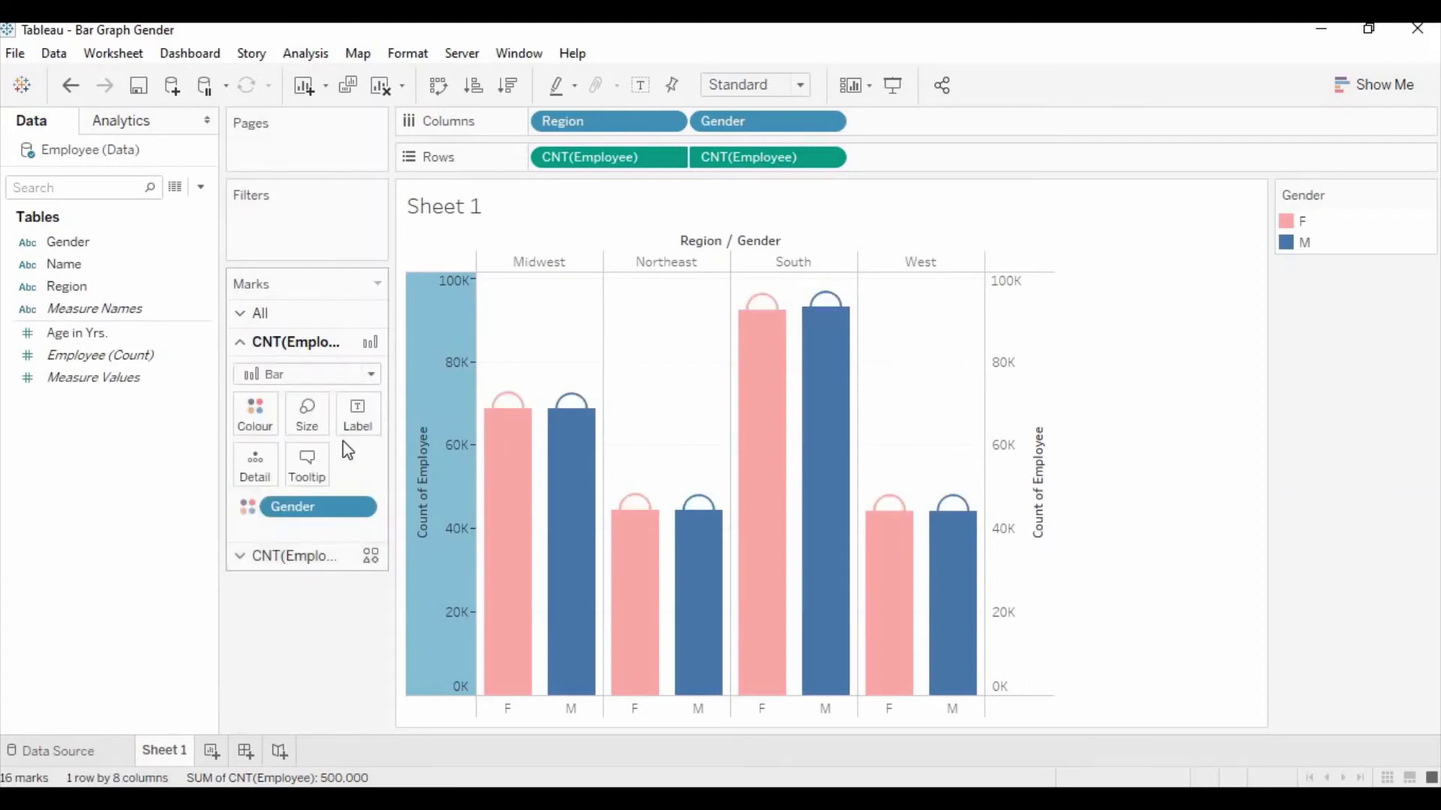
left_click(300, 559)
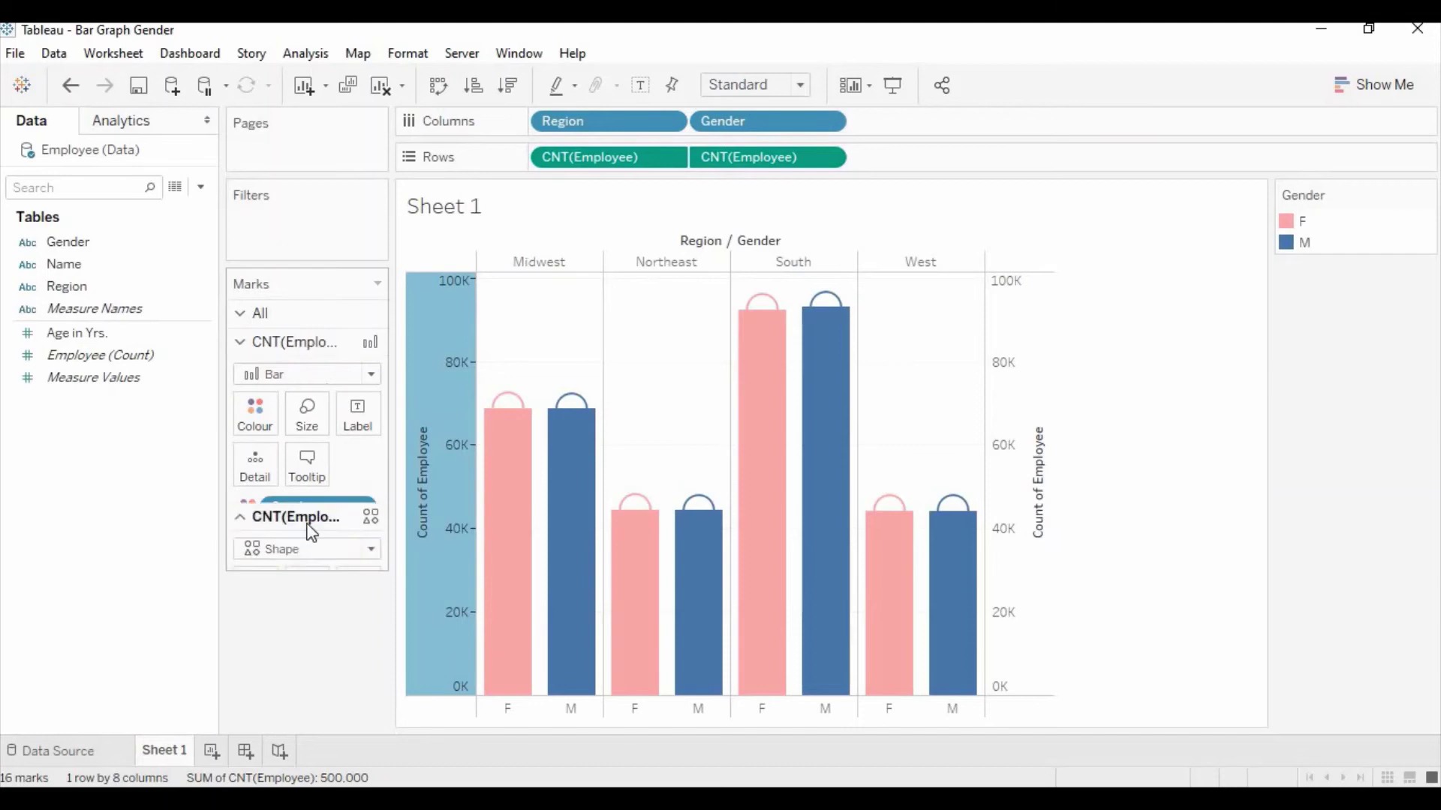
left_click(357, 505)
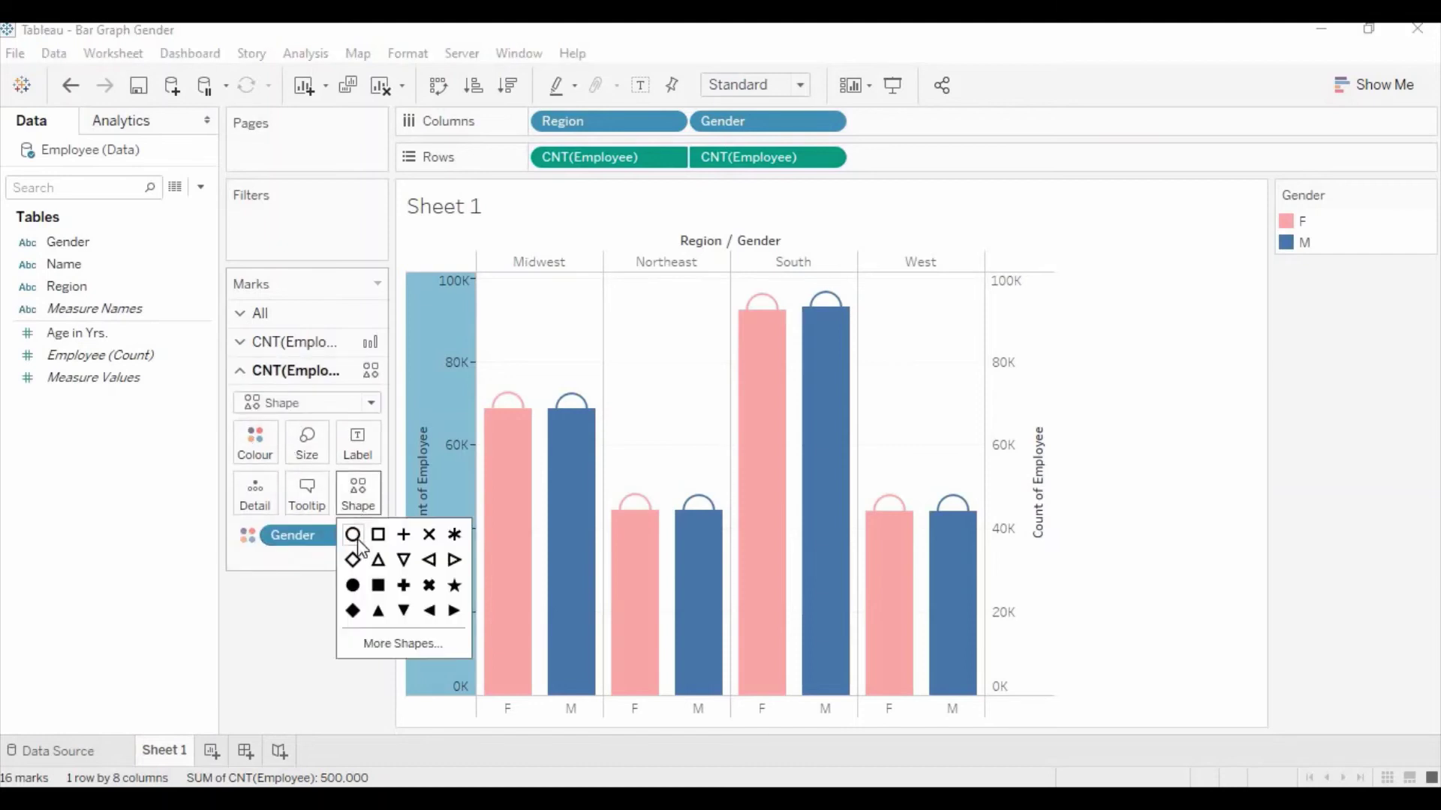
left_click(386, 652)
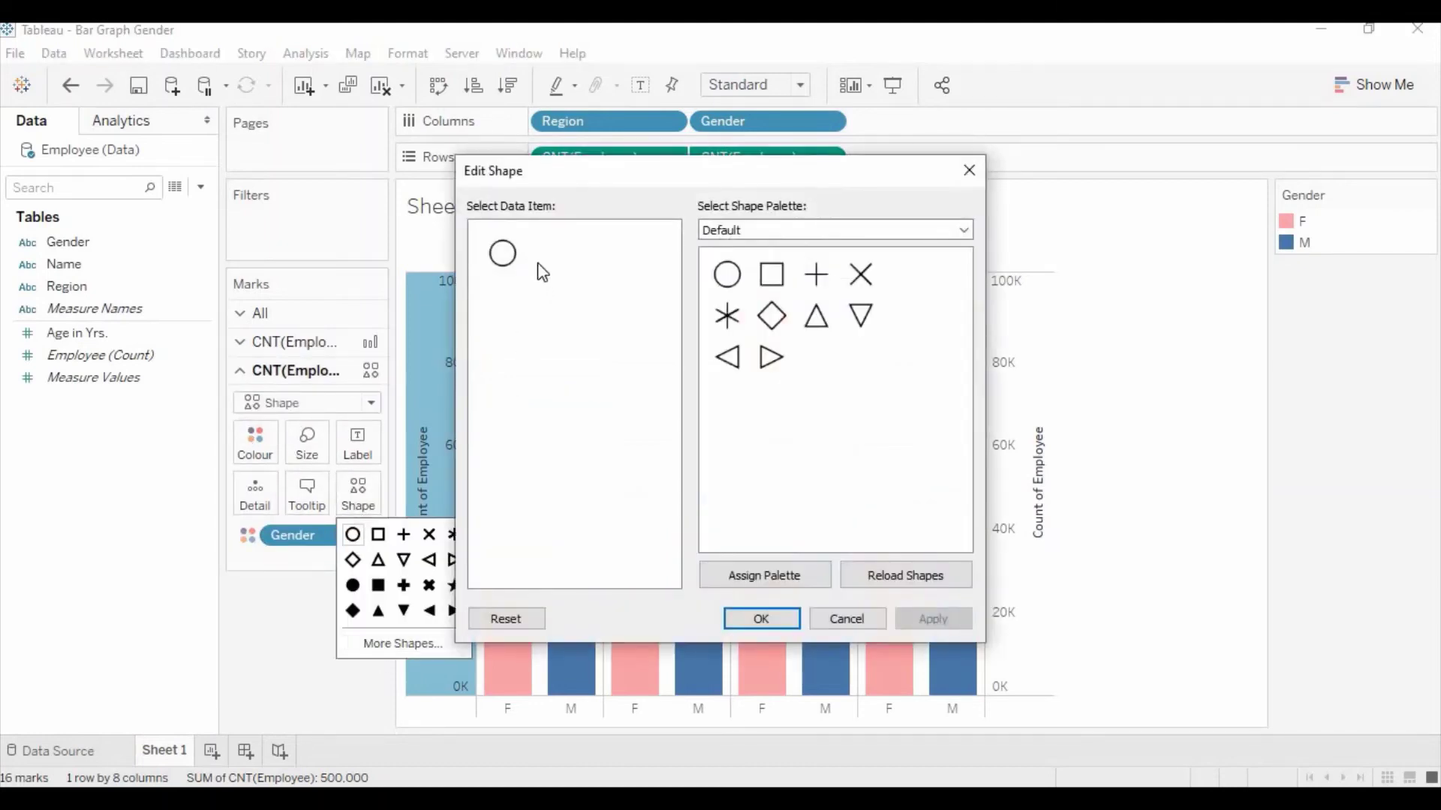
left_click(969, 171)
left_click(292, 559)
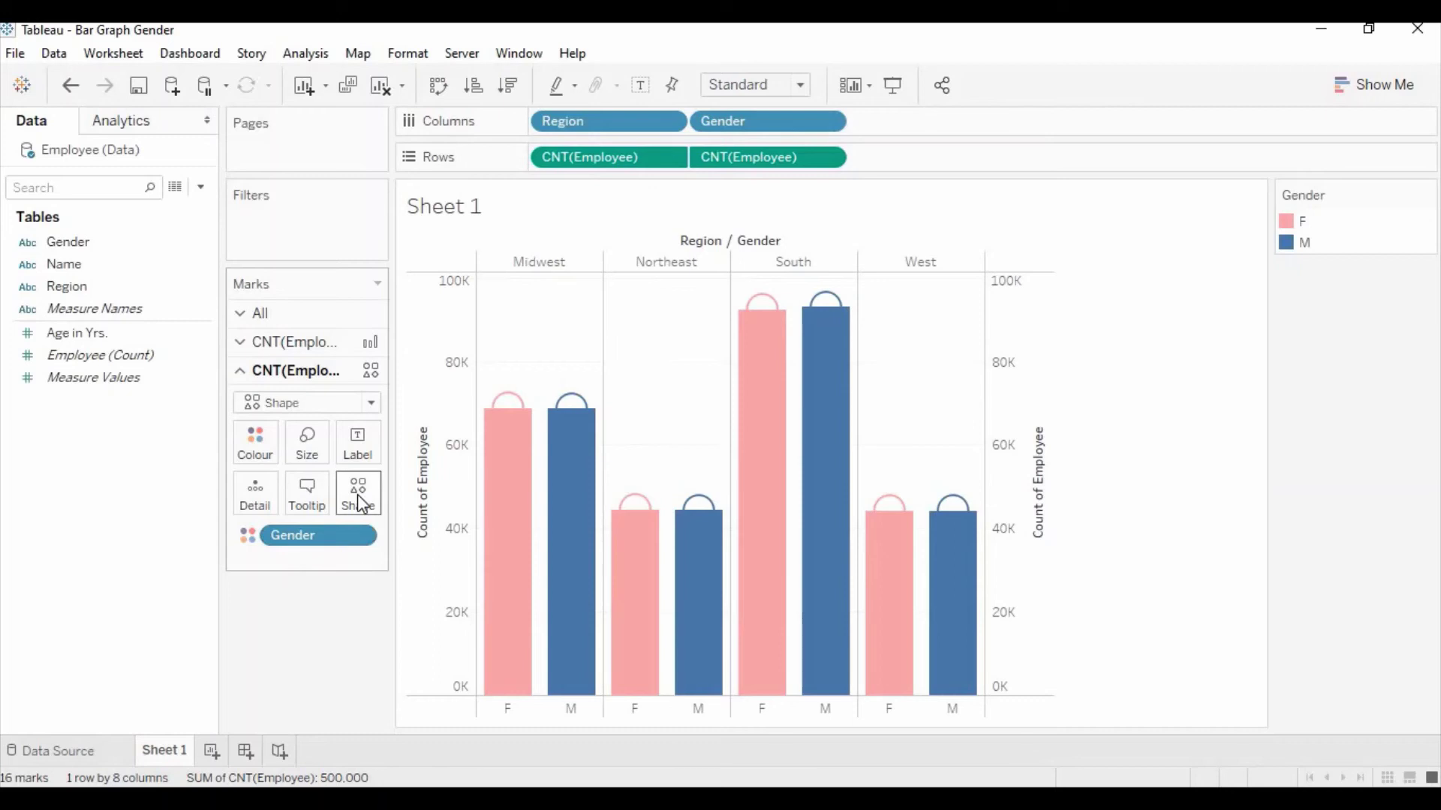
left_click_drag(98, 243, 365, 498)
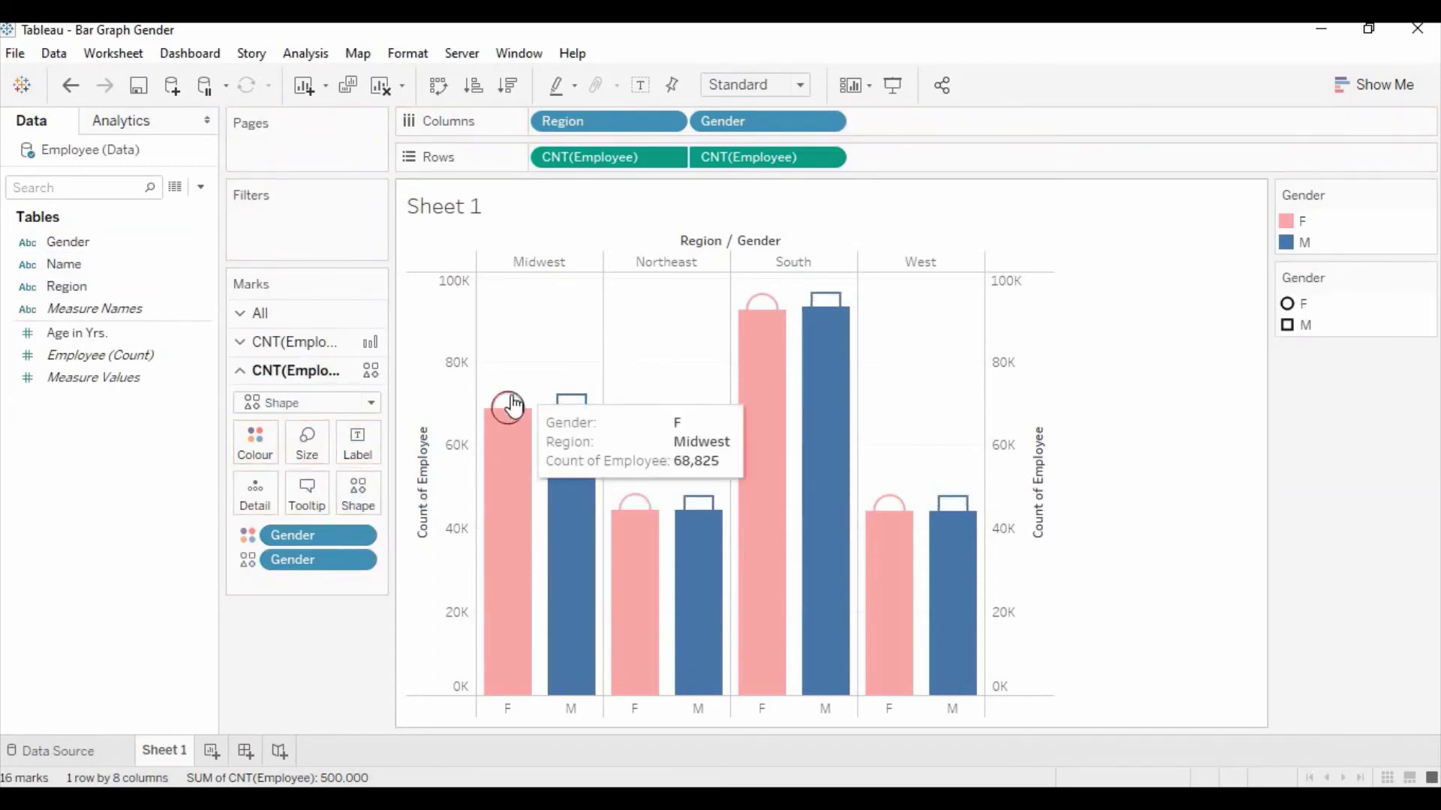
Assign person figure icons from the Gender shape palette to F and M
left_click(358, 492)
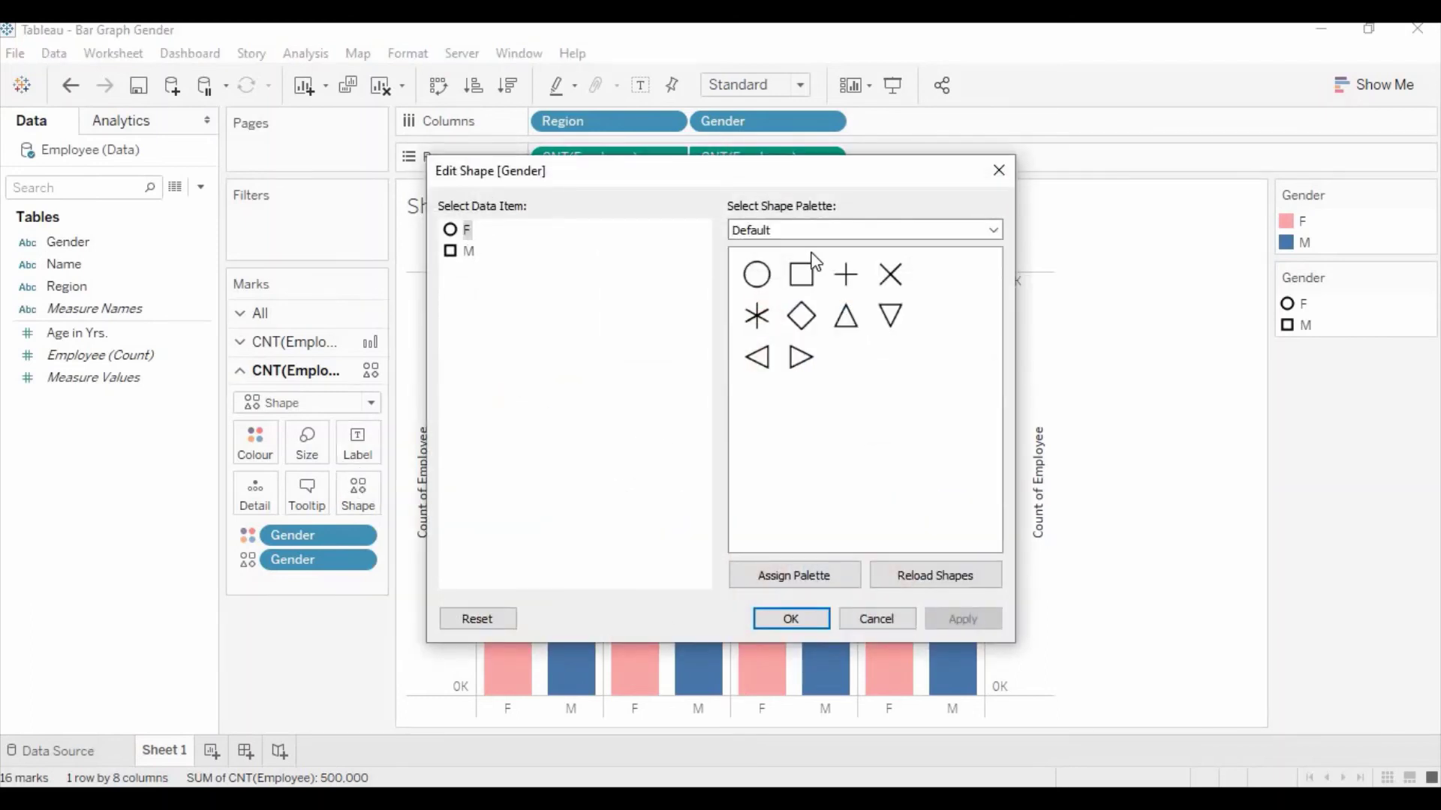
left_click(817, 231)
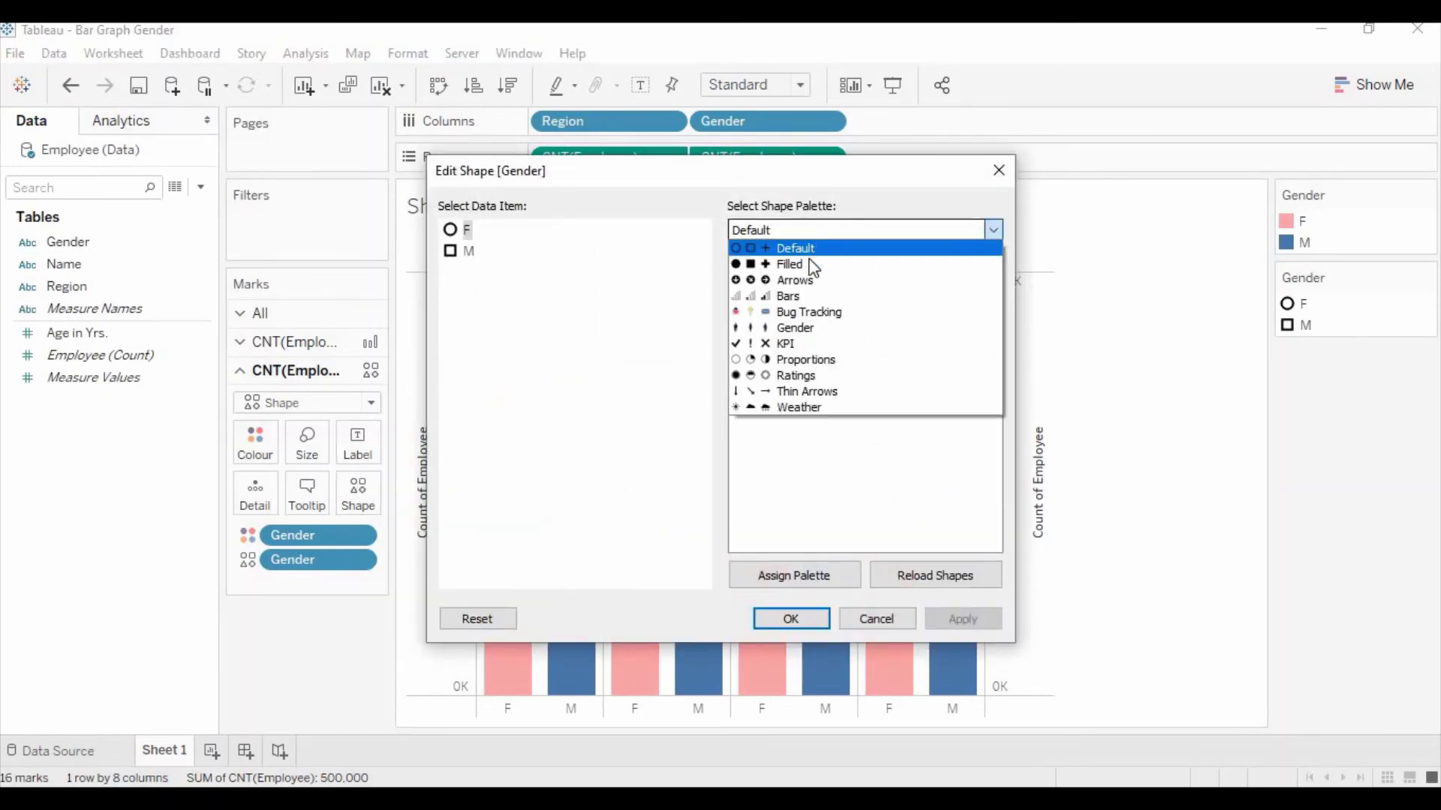
left_click(804, 332)
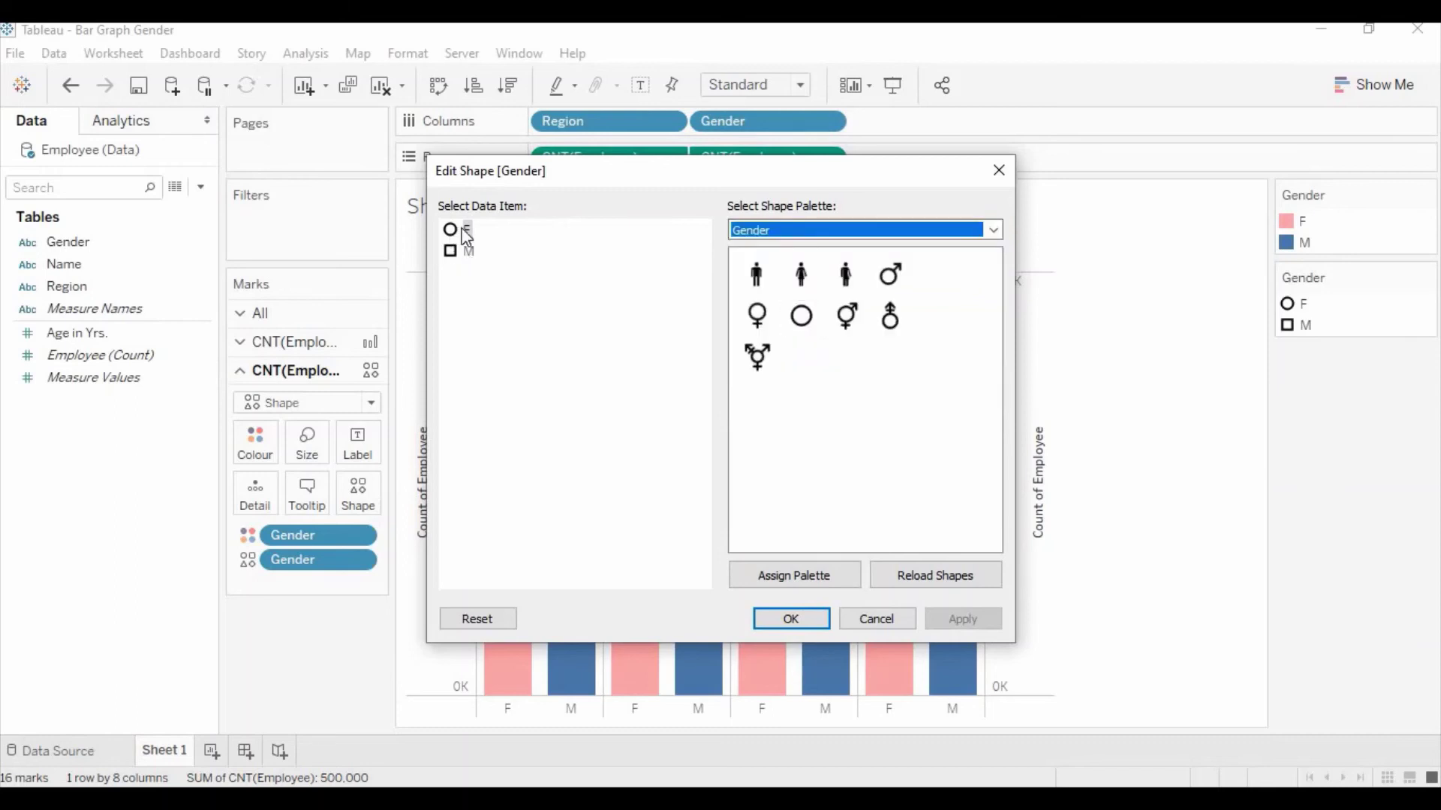
left_click(637, 274)
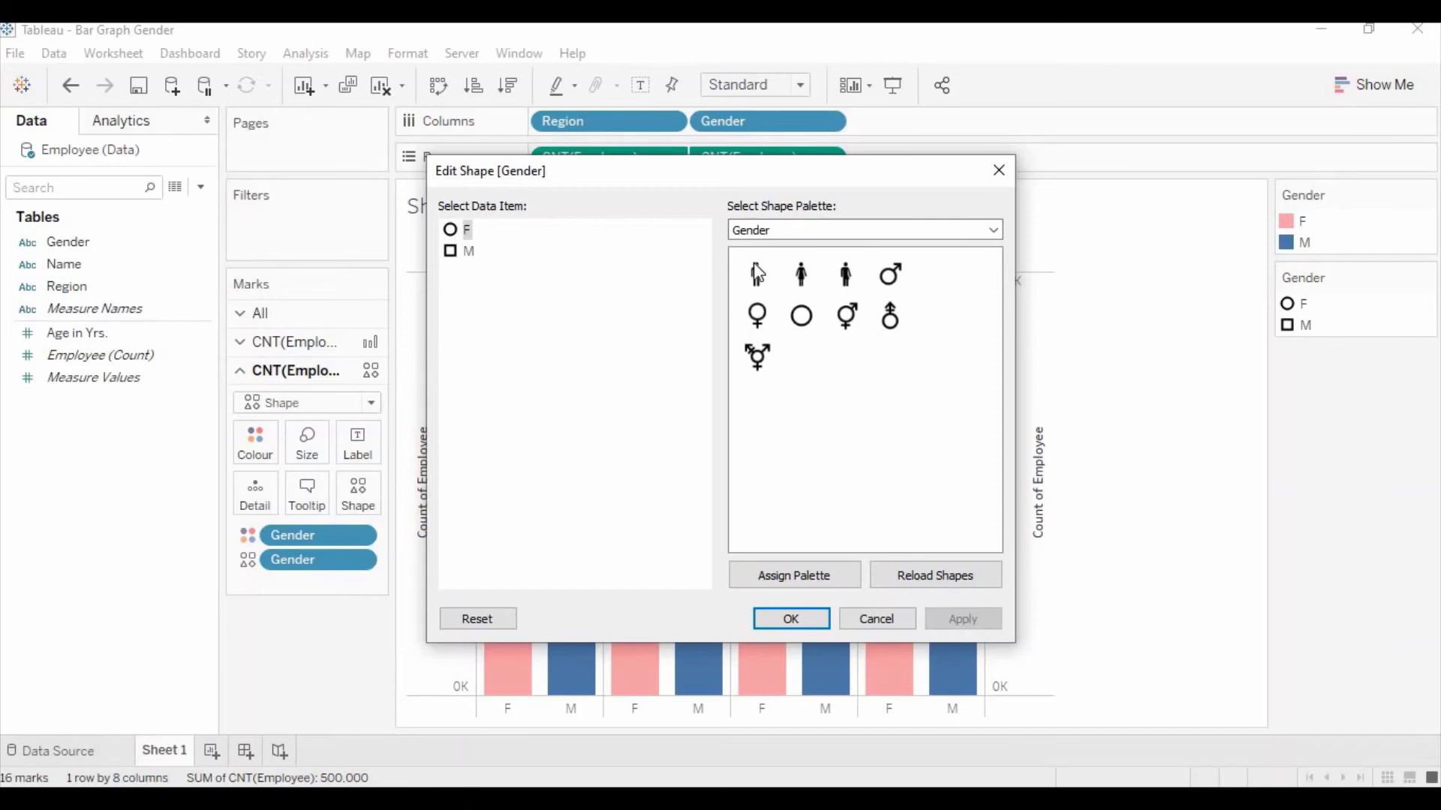
left_click(801, 274)
left_click(468, 252)
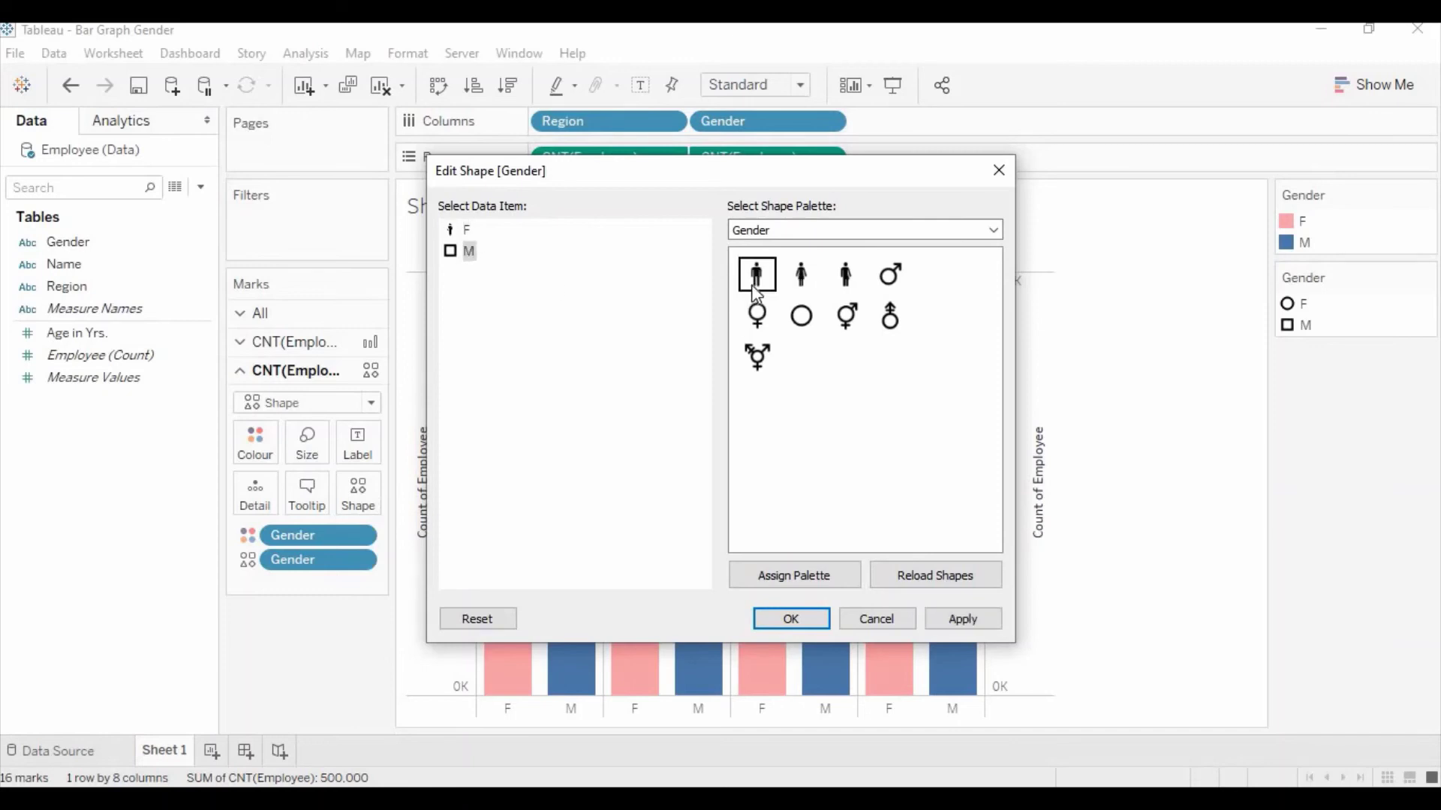
left_click(792, 619)
mouse_move(532, 489)
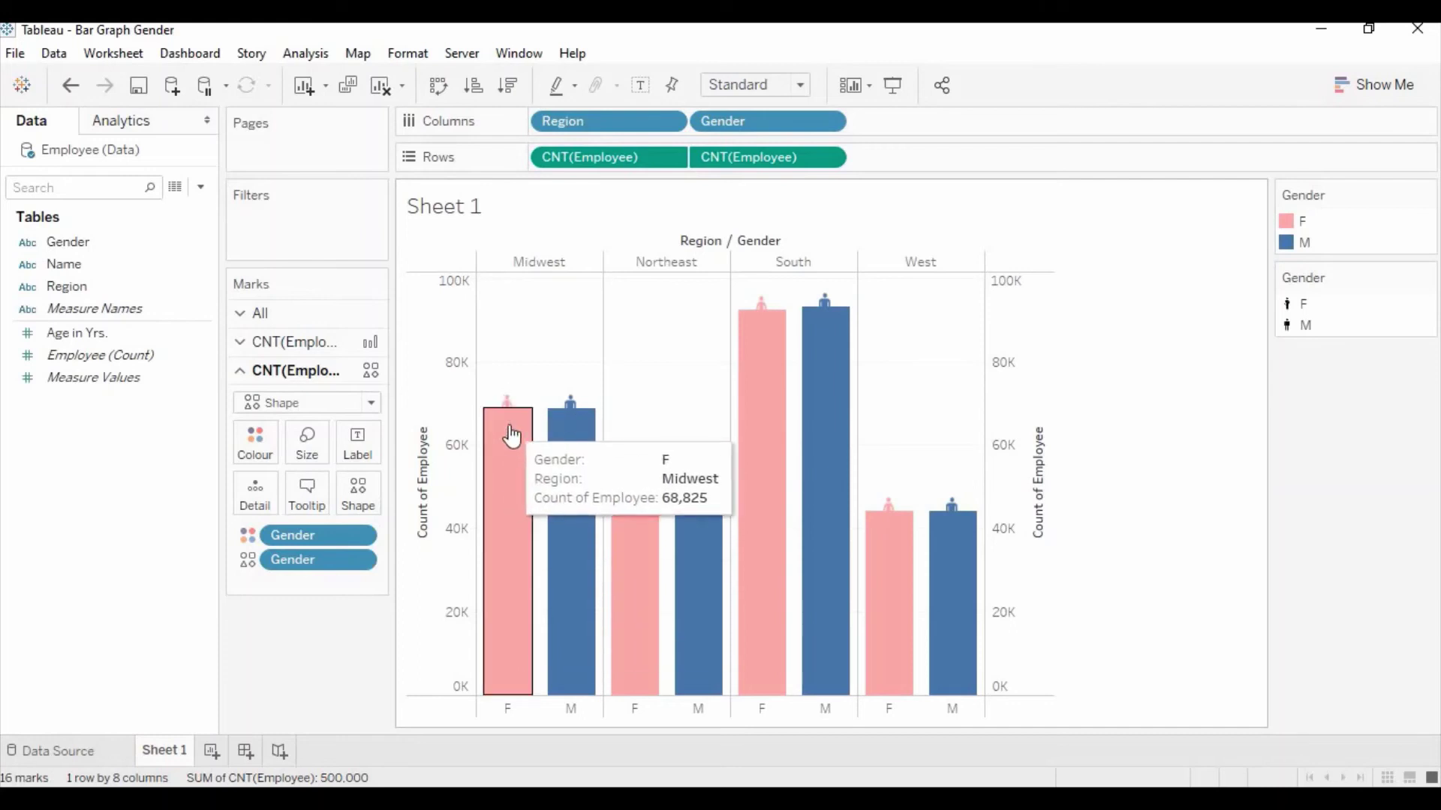
Remove Gender colouring from the figure layer and enlarge the person icons
left_click_drag(287, 539, 132, 293)
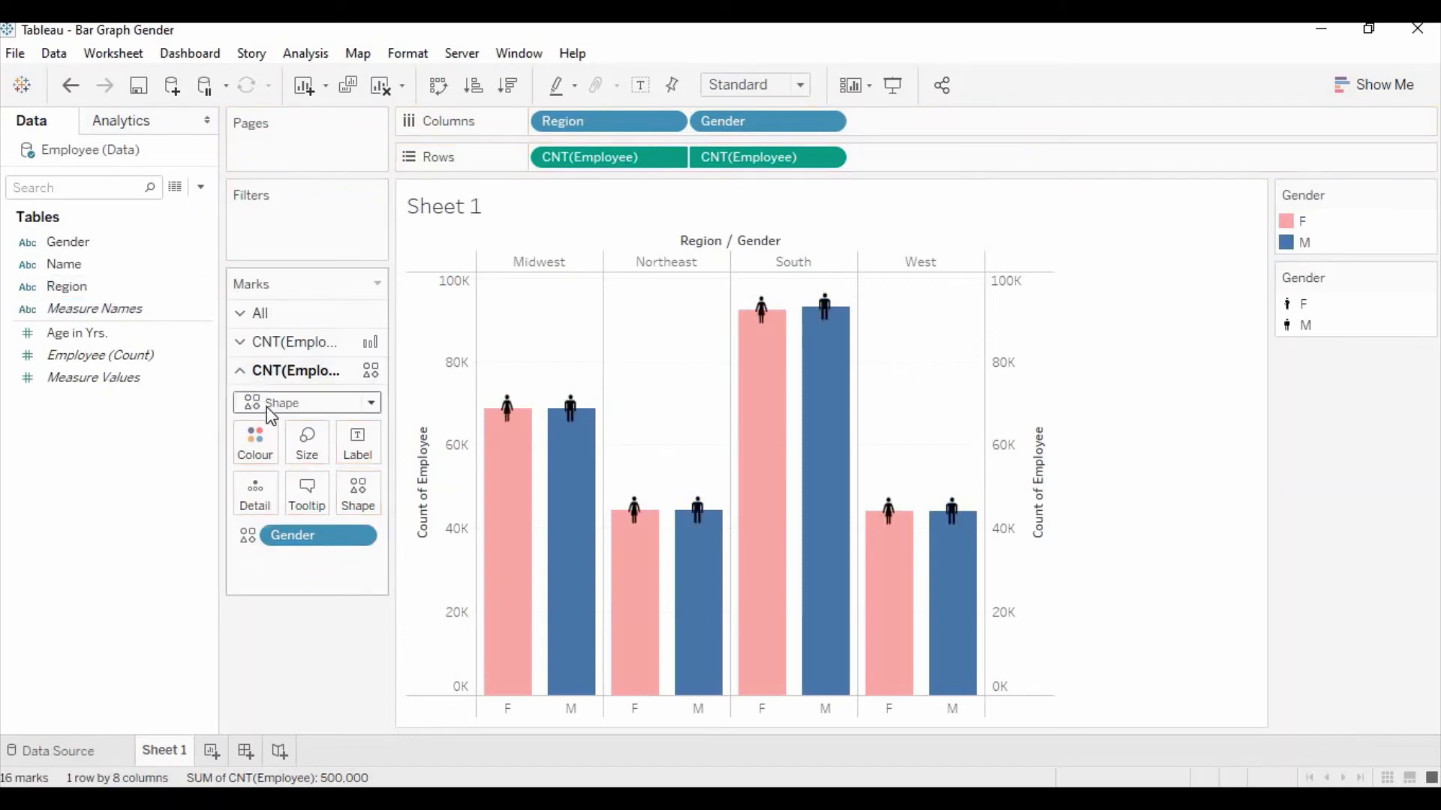
left_click(259, 342)
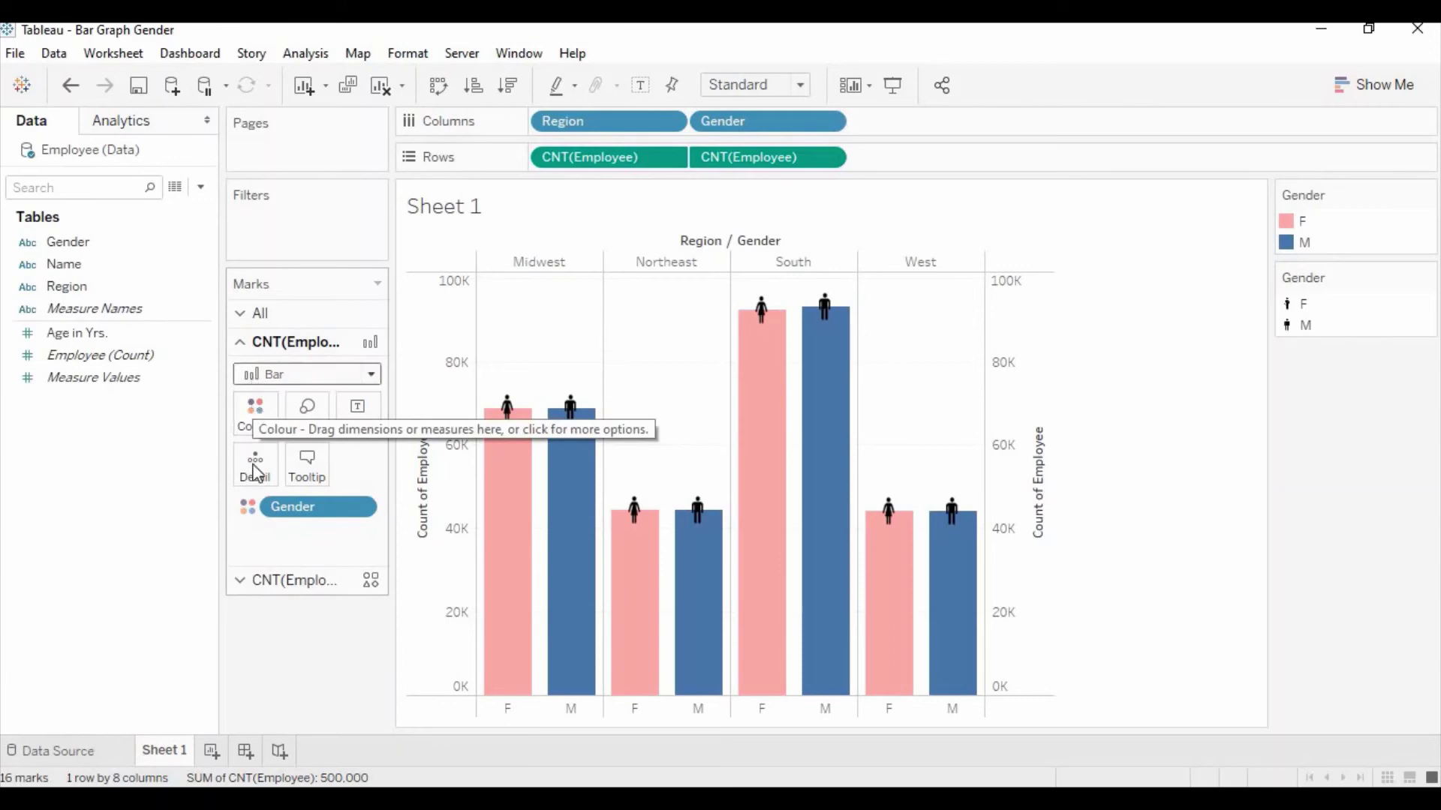
left_click(246, 581)
mouse_move(521, 424)
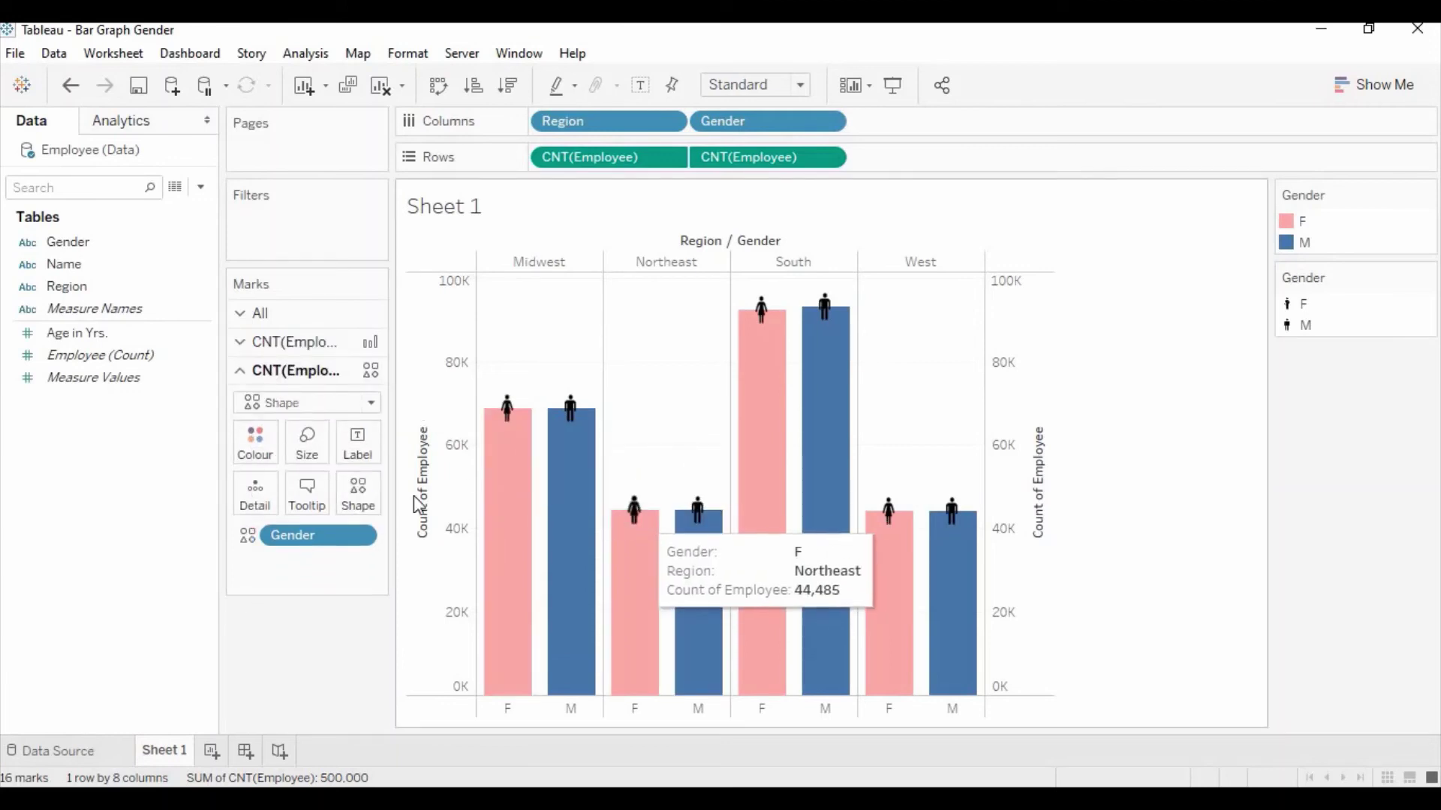
left_click(307, 442)
left_click_drag(358, 506, 368, 505)
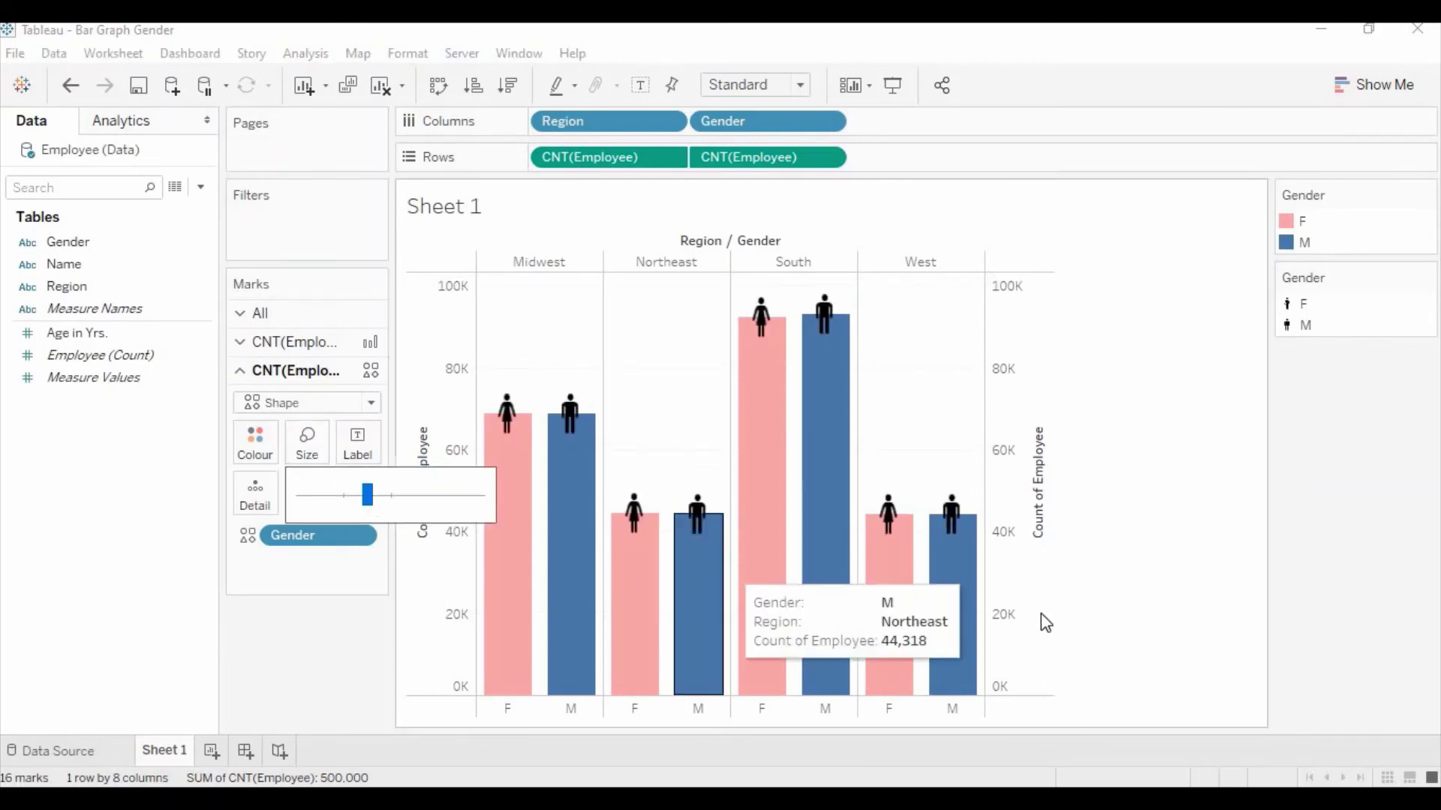
left_click(1345, 597)
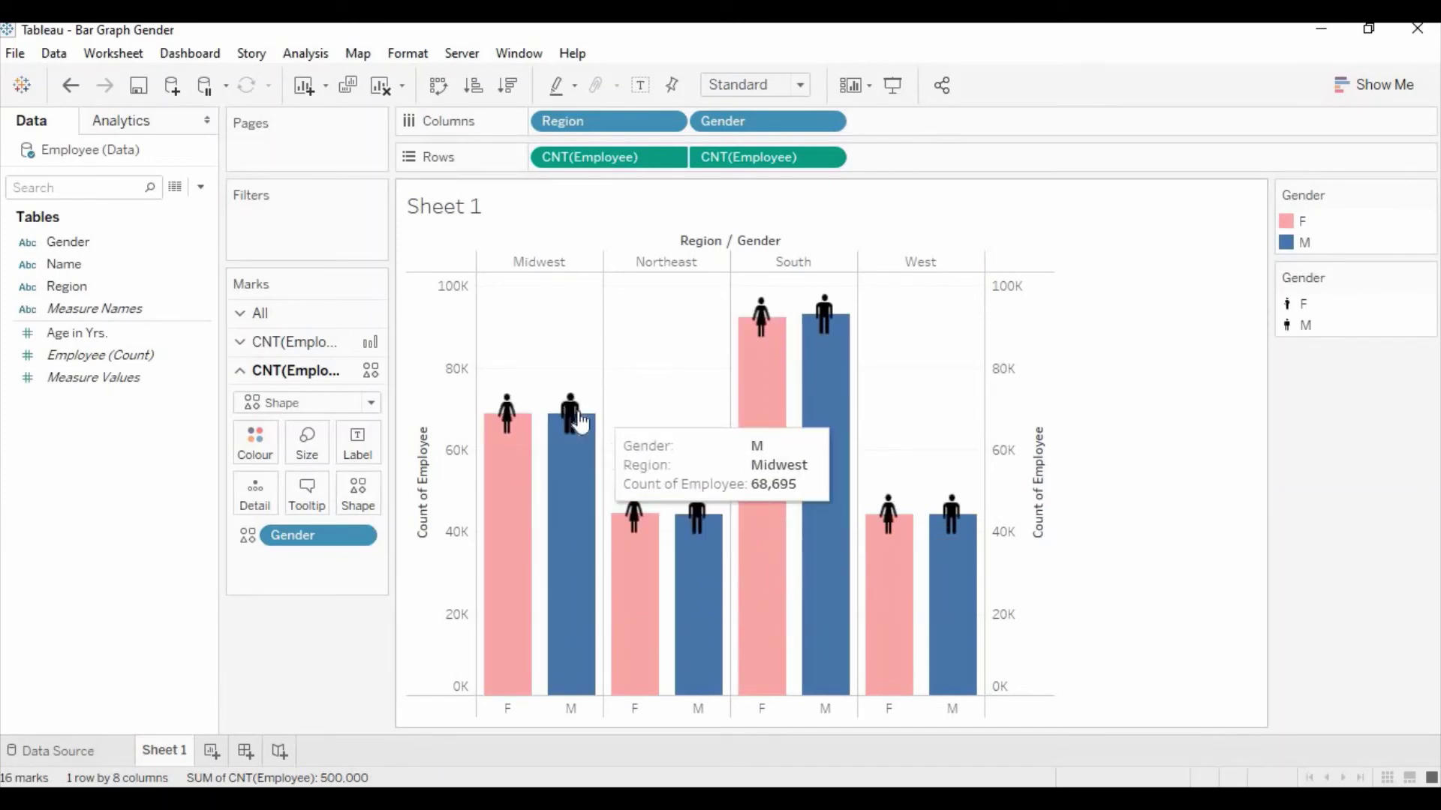
Duplicate Gender and colour the icons by Gender (copy): F red, M teal
left_click(206, 245)
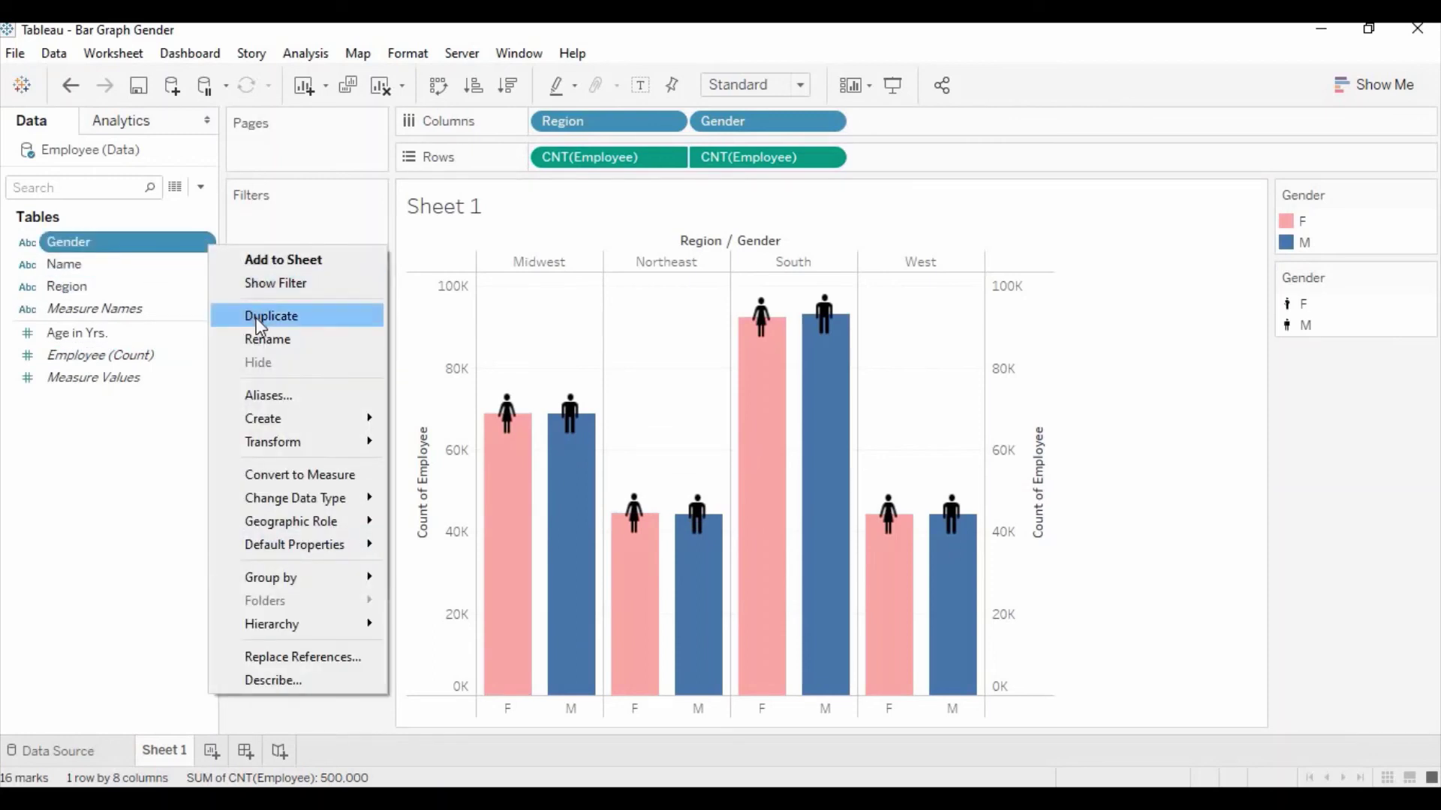
left_click(253, 313)
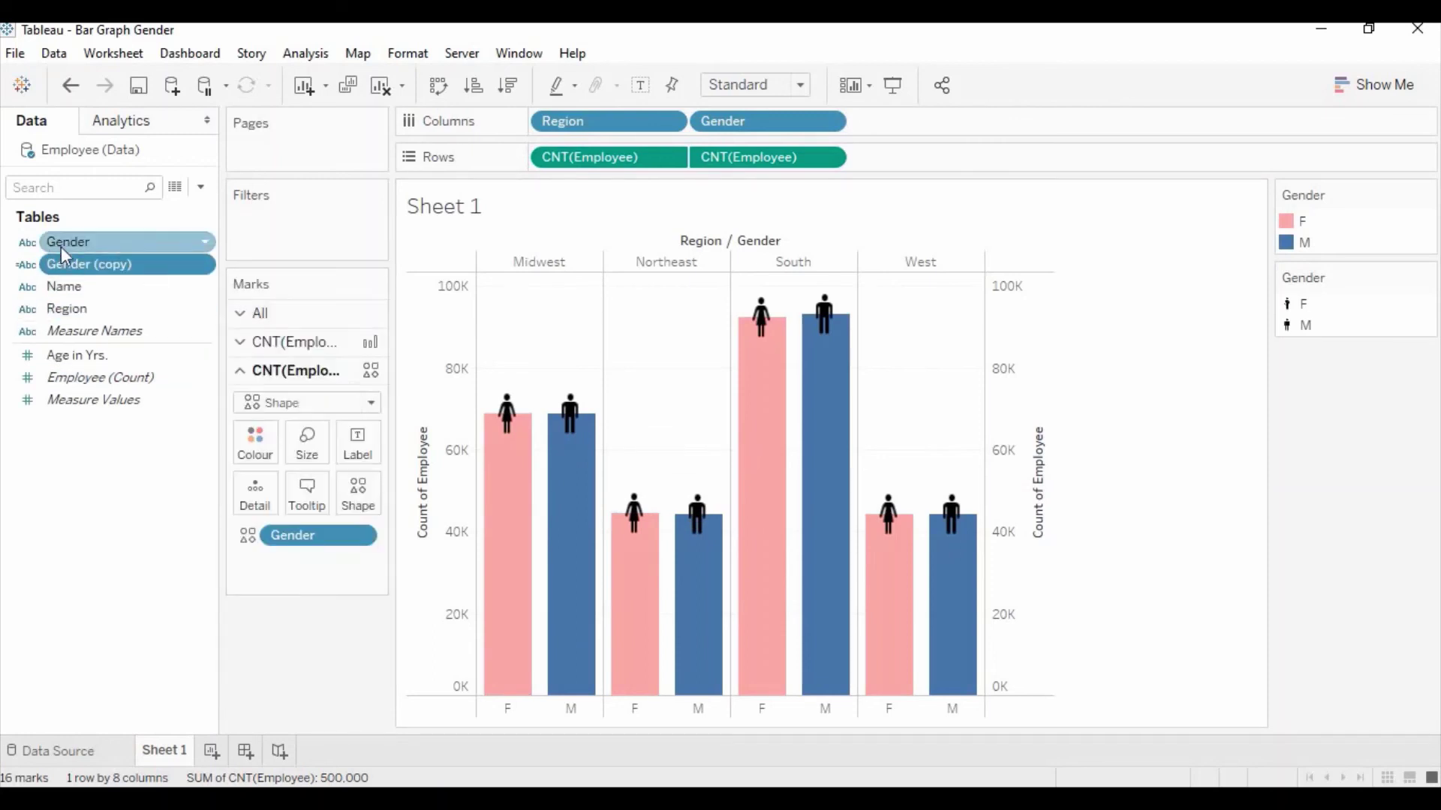
left_click_drag(125, 327, 249, 435)
left_click(255, 444)
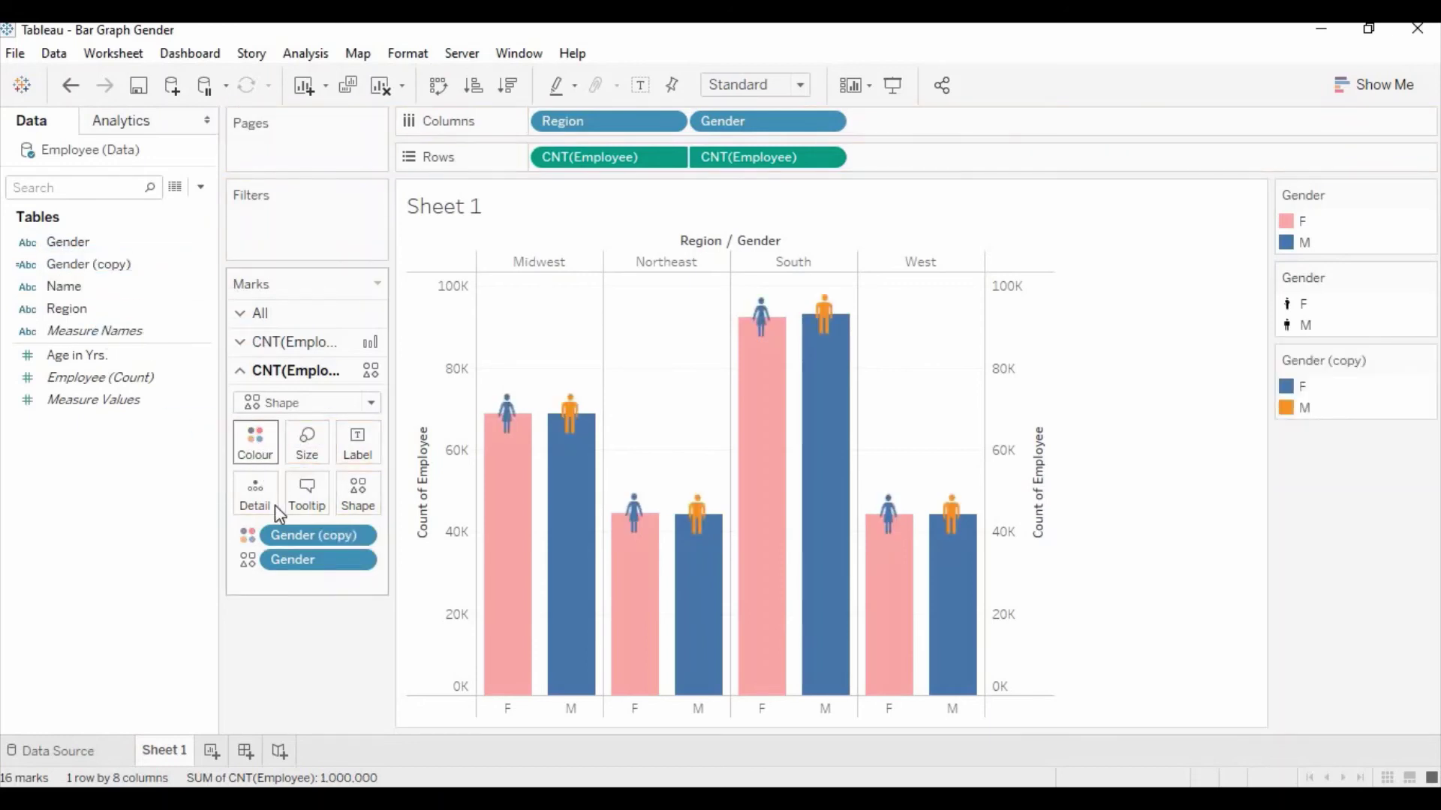
left_click(320, 514)
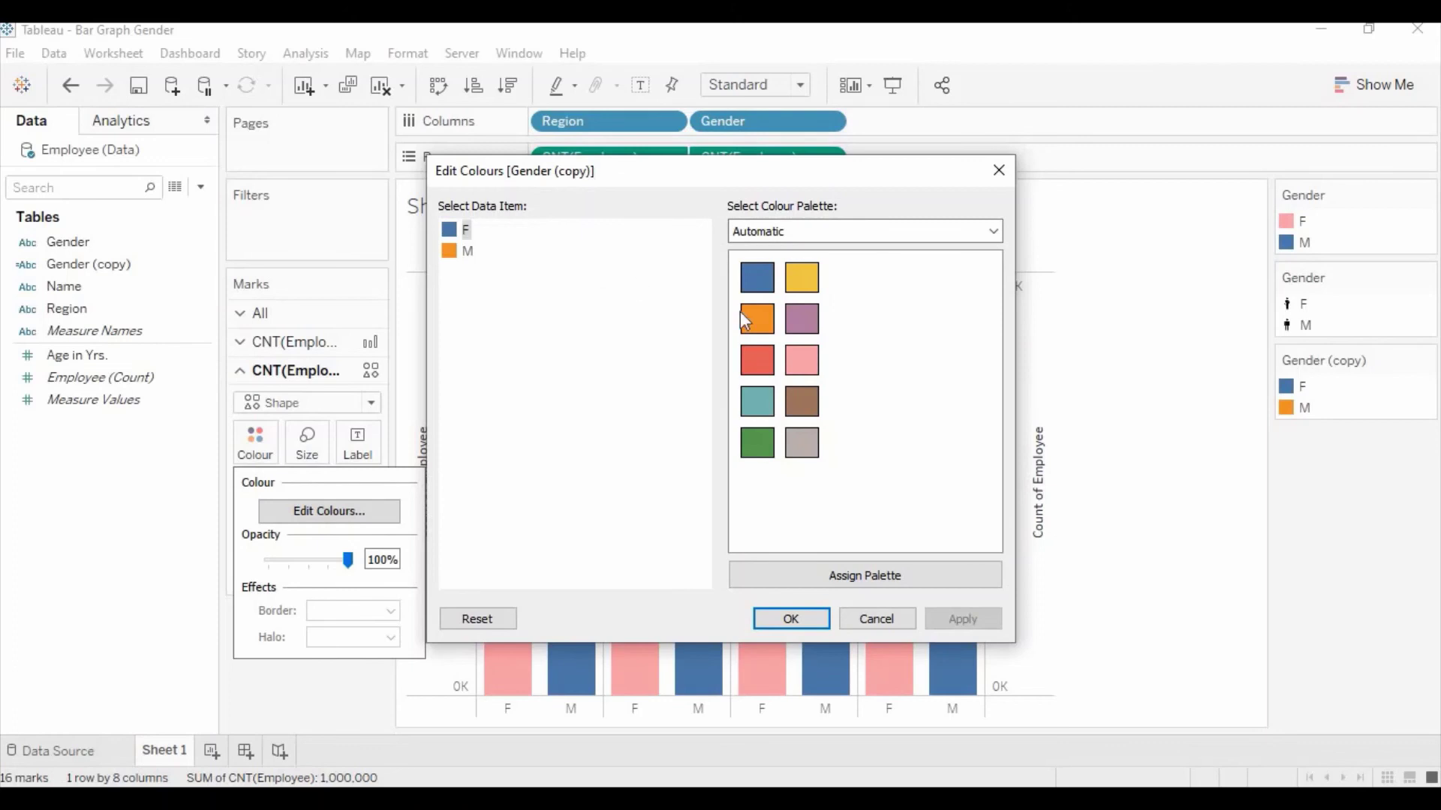
left_click(777, 366)
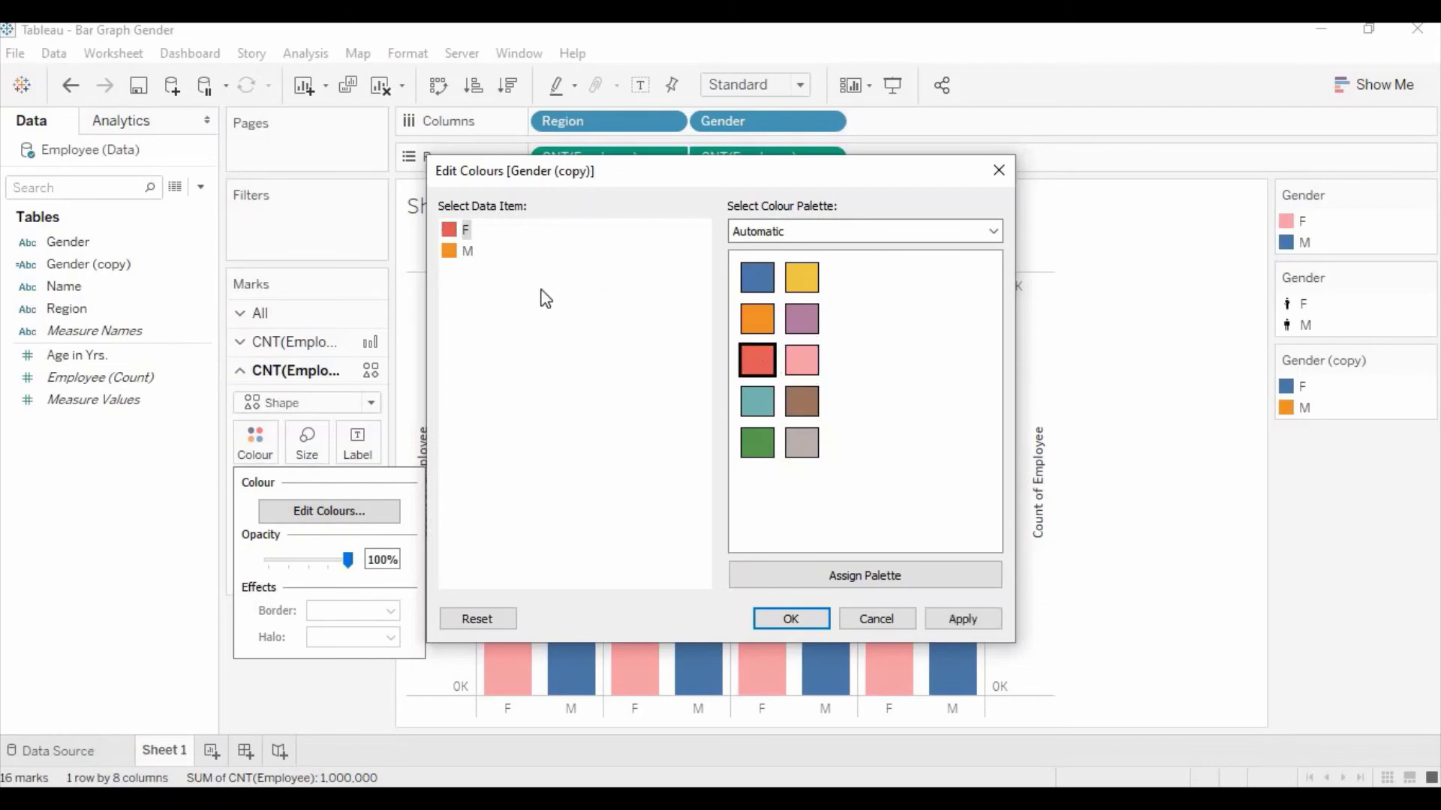
left_click(763, 407)
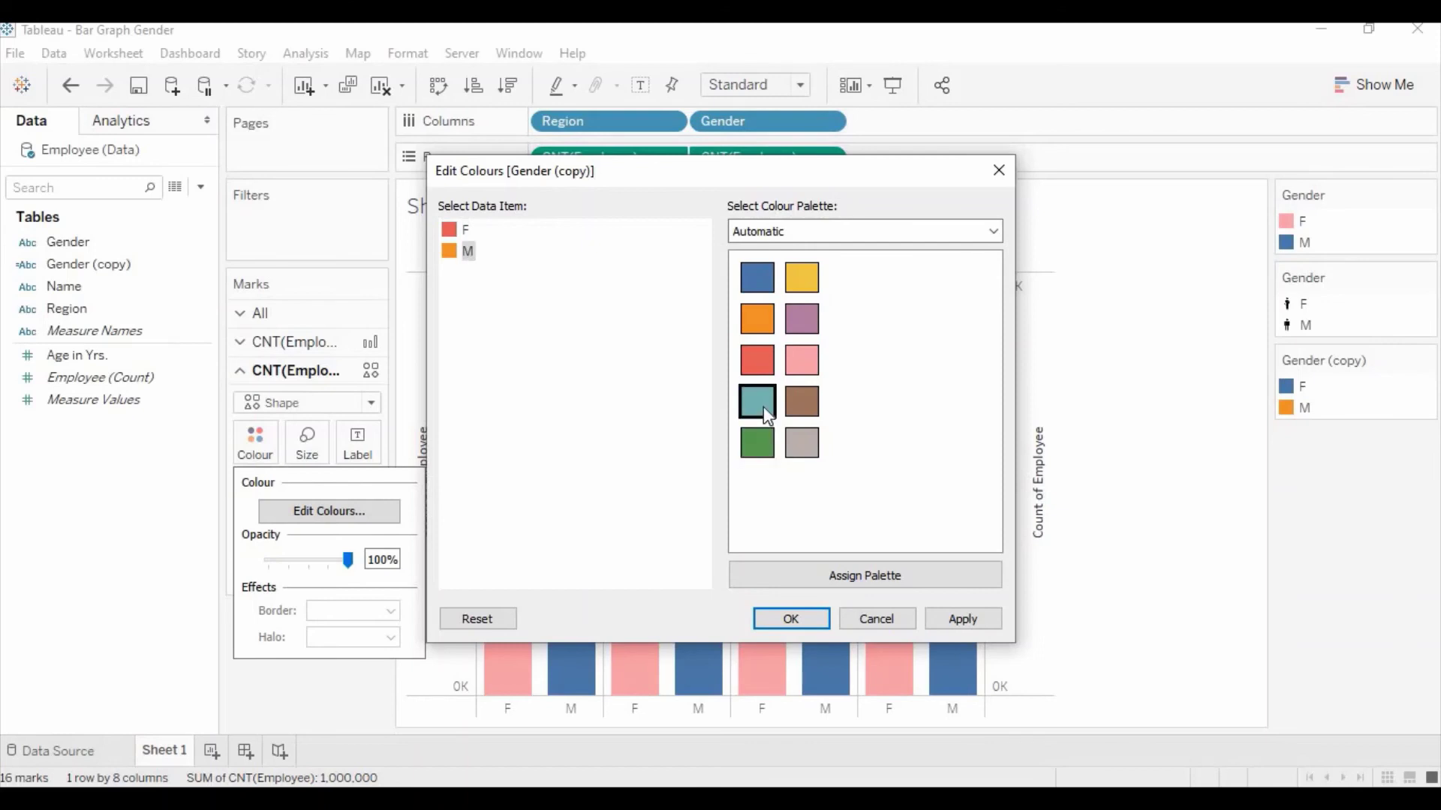
left_click(785, 620)
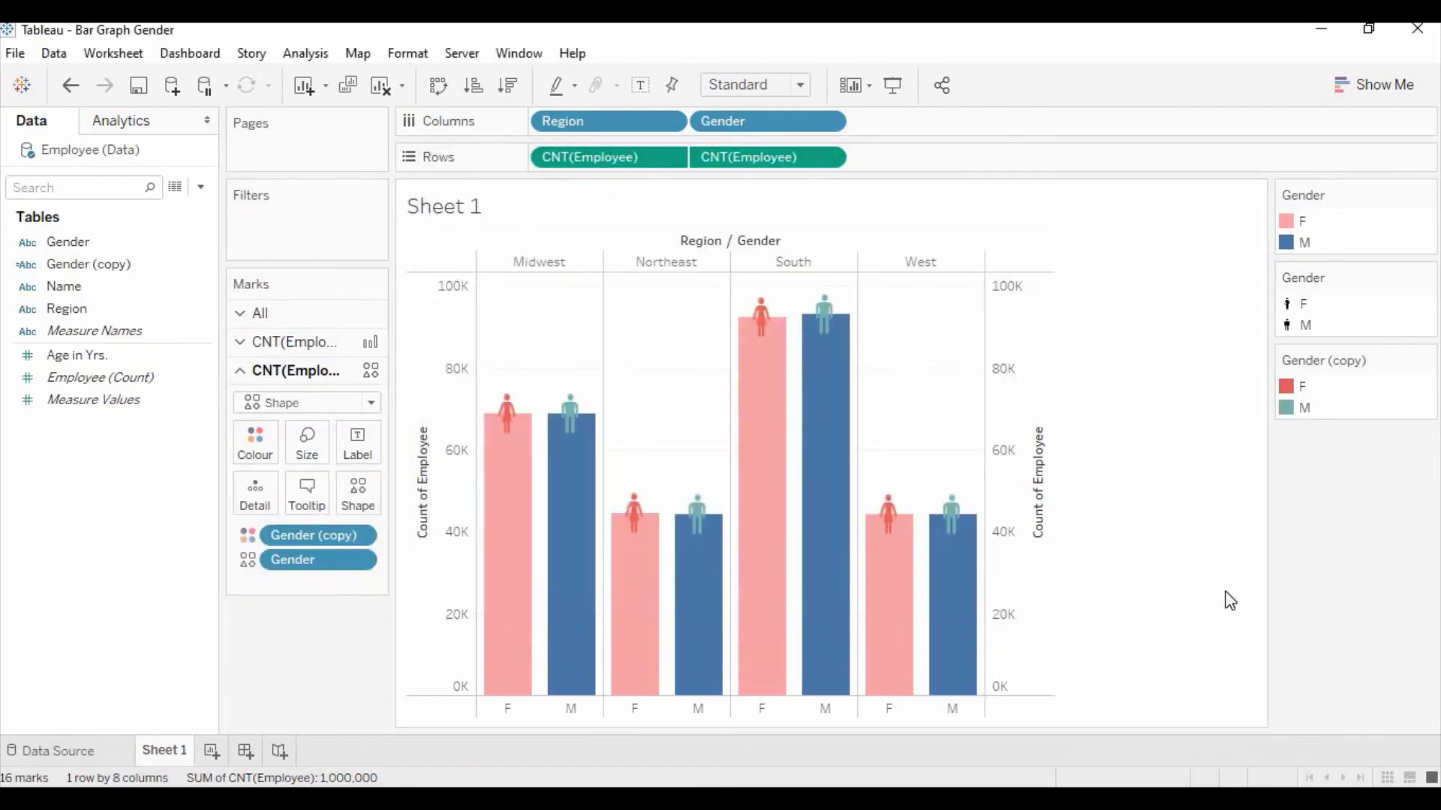
Recolour the M person icons the darkest shade of the Blue palette
left_click(260, 439)
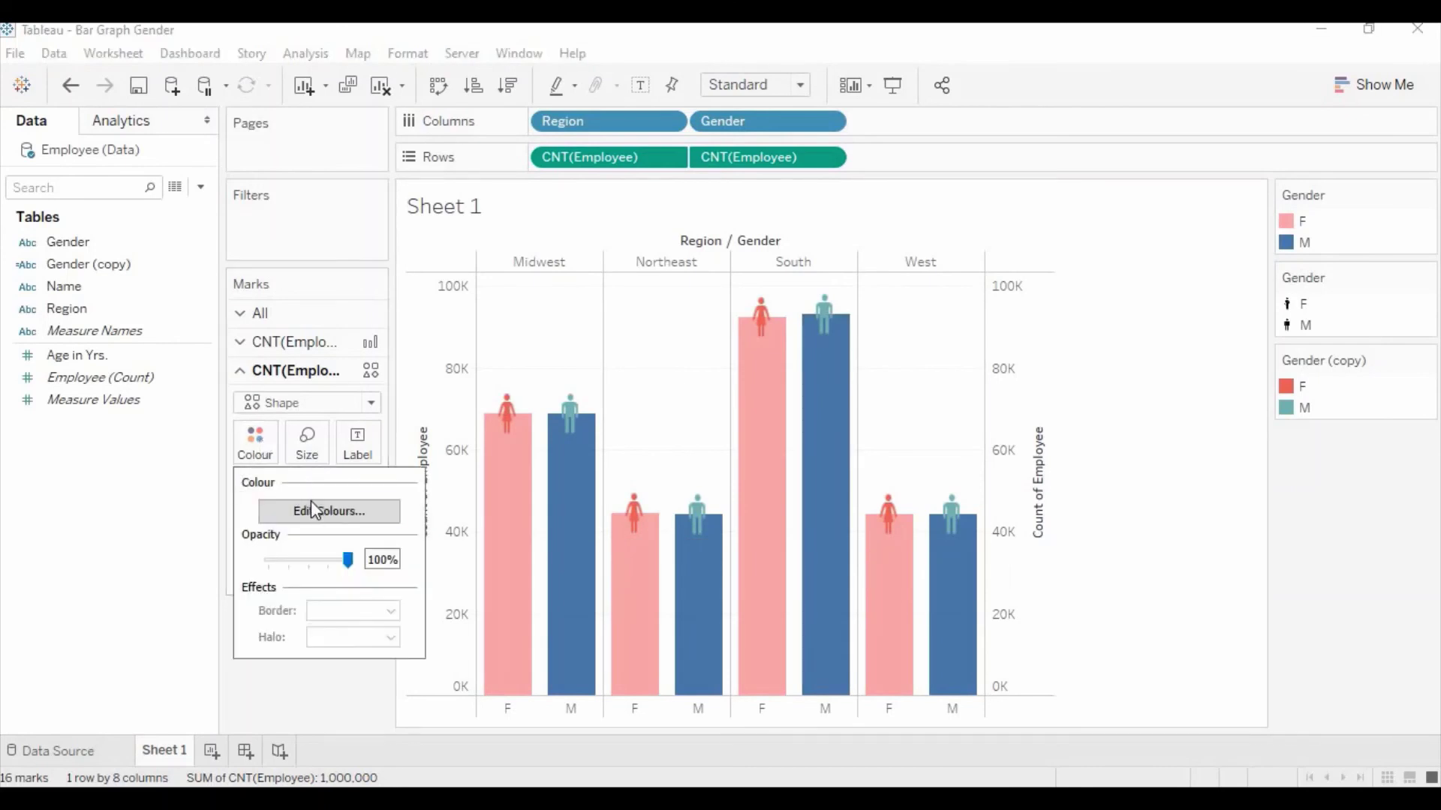
left_click(309, 509)
left_click(850, 233)
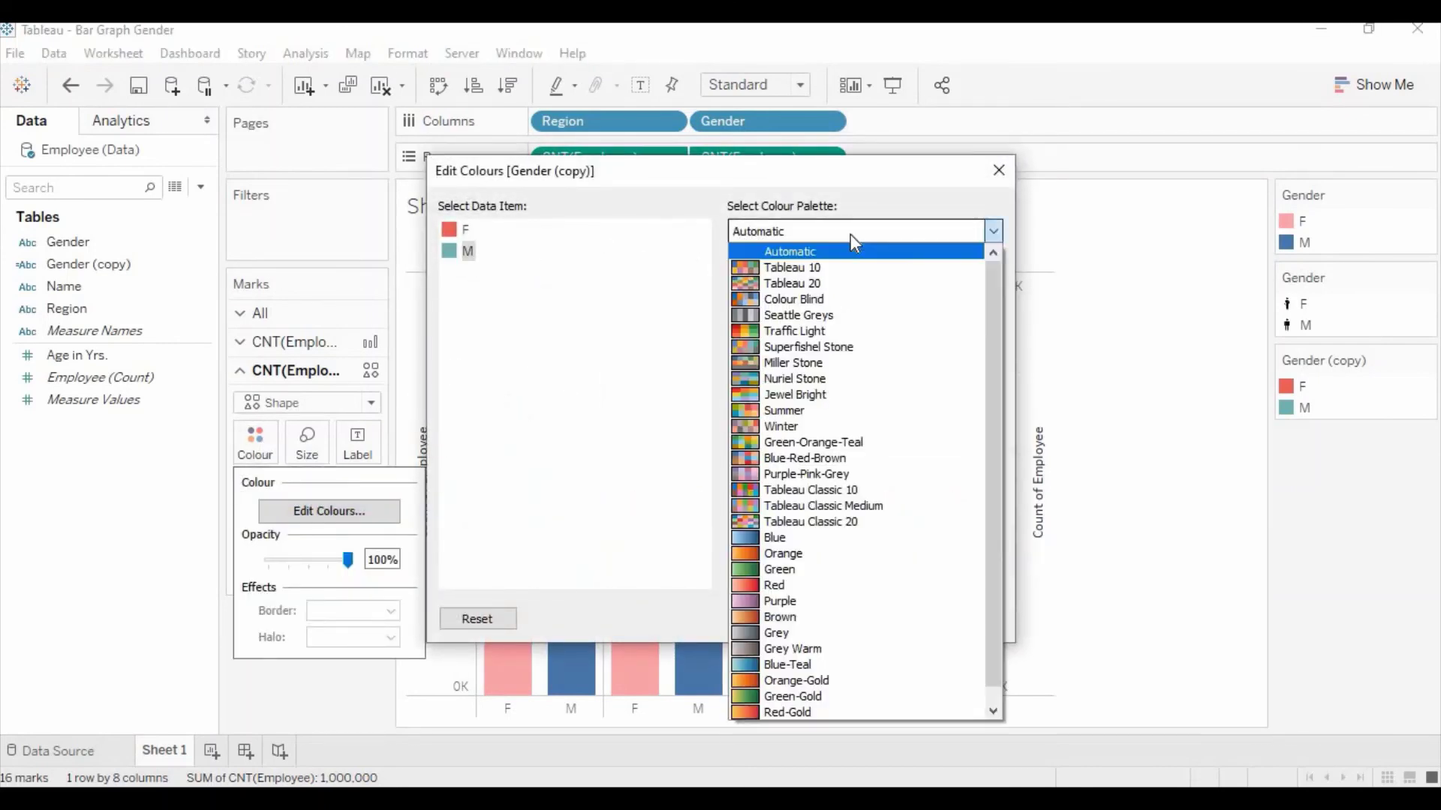
left_click(811, 537)
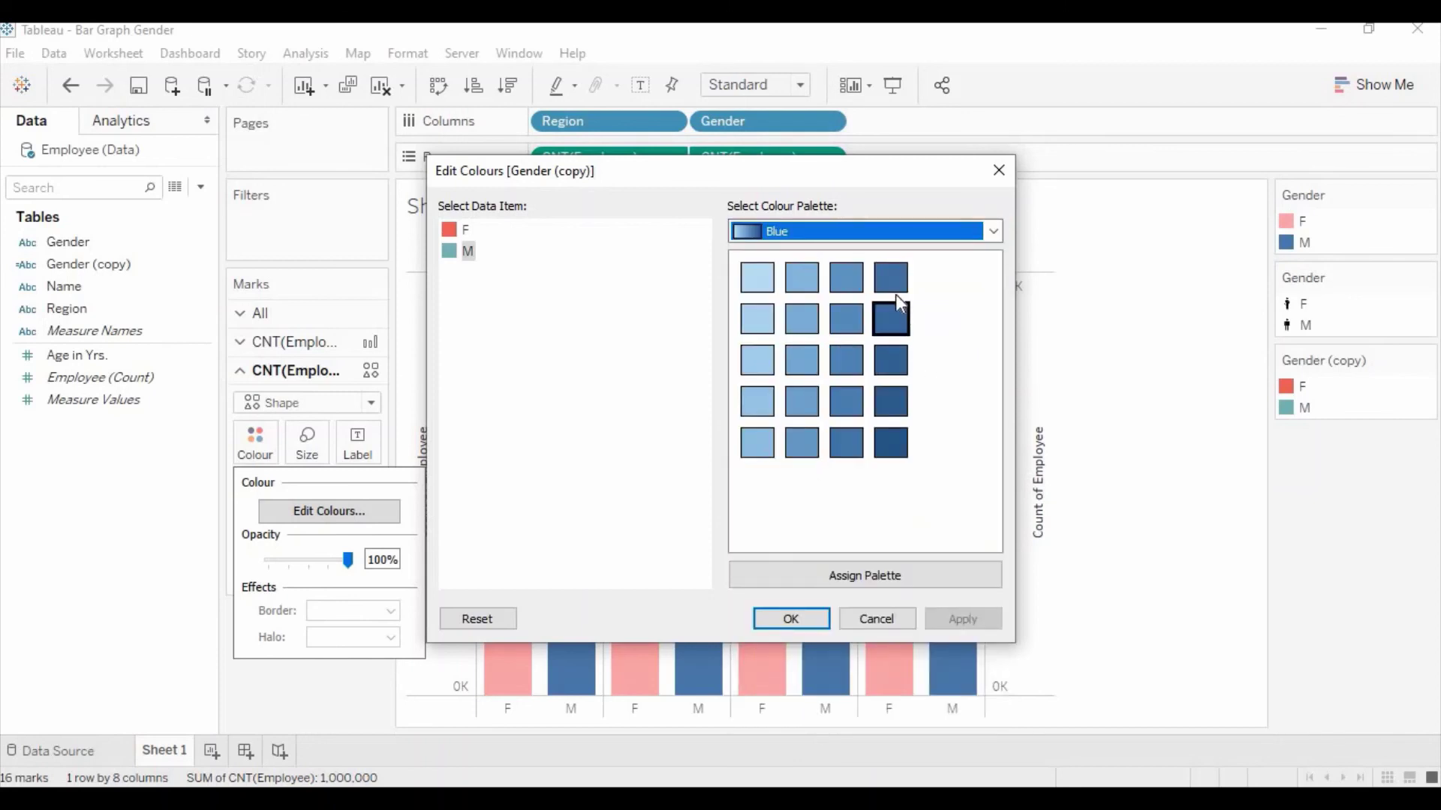
left_click(890, 443)
left_click(808, 623)
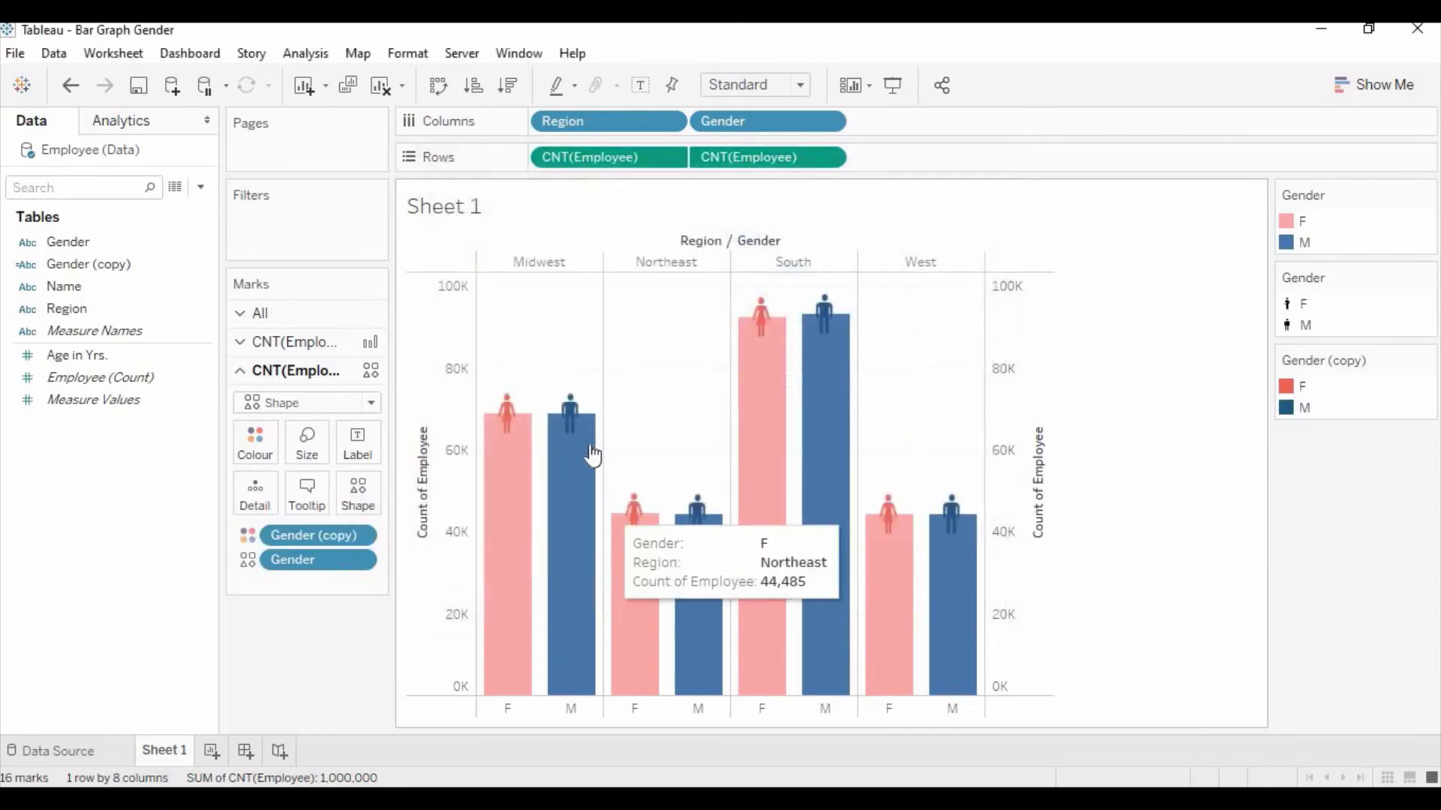
Make the M bars light blue from the Blue palette
left_click(239, 342)
left_click(255, 412)
left_click(348, 486)
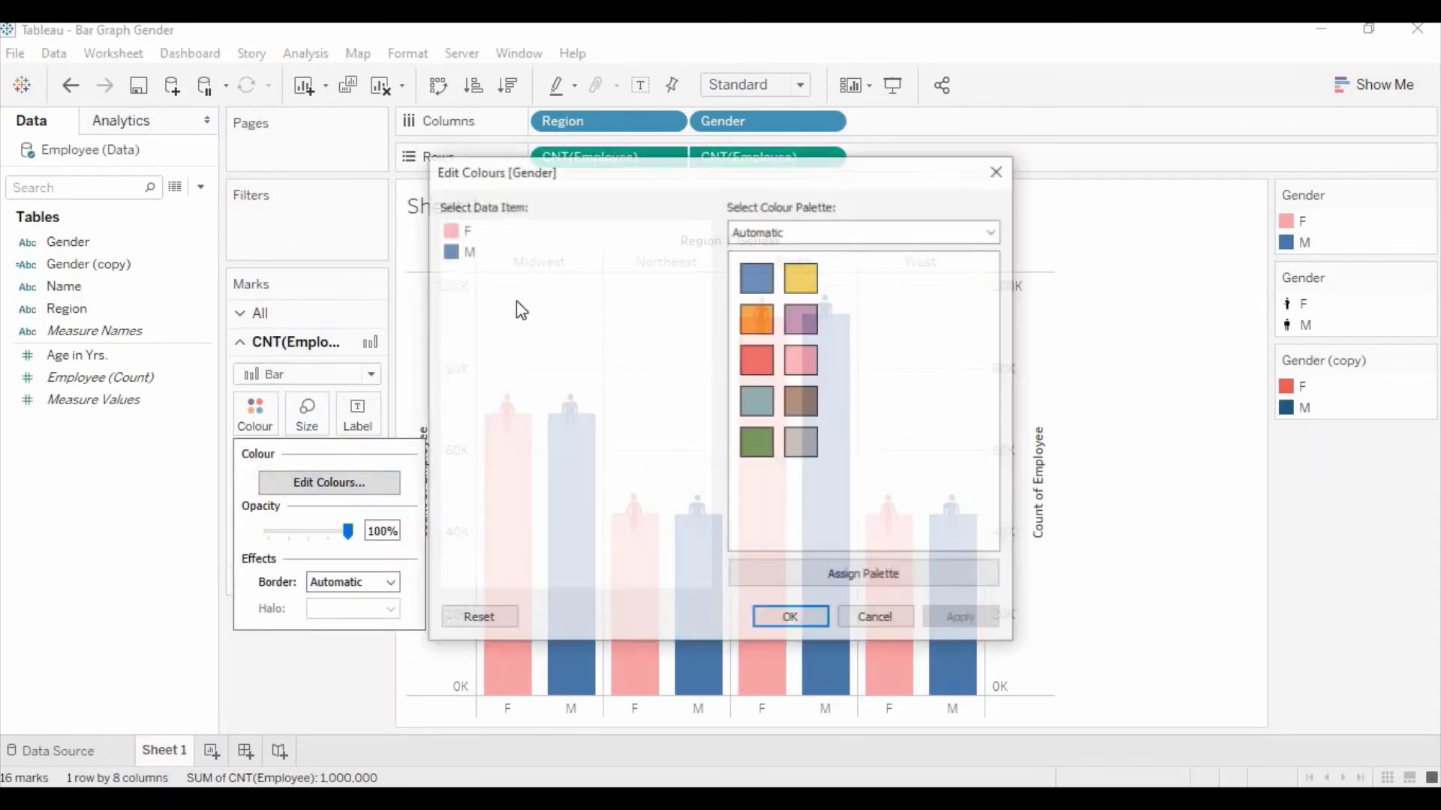
left_click(760, 234)
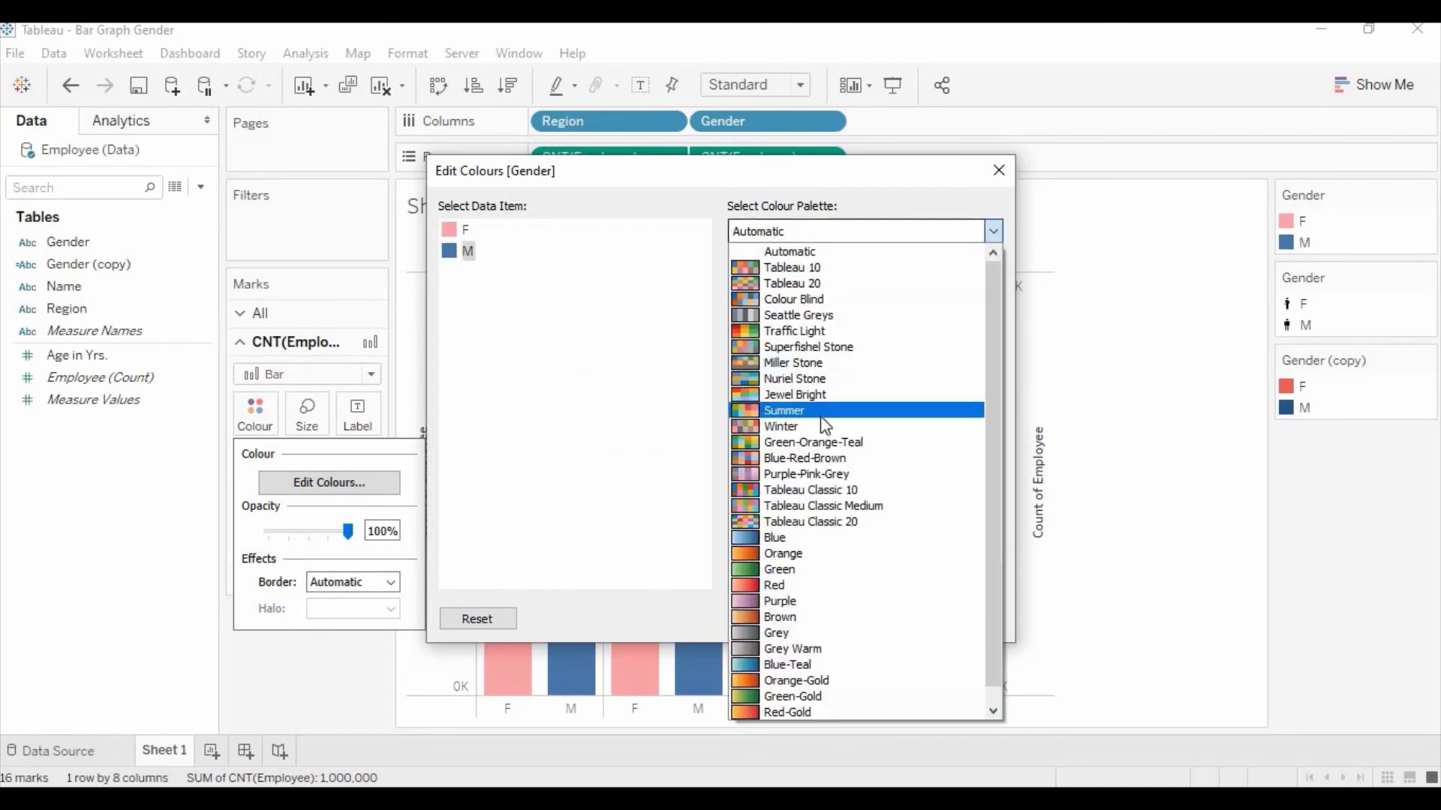
left_click(780, 537)
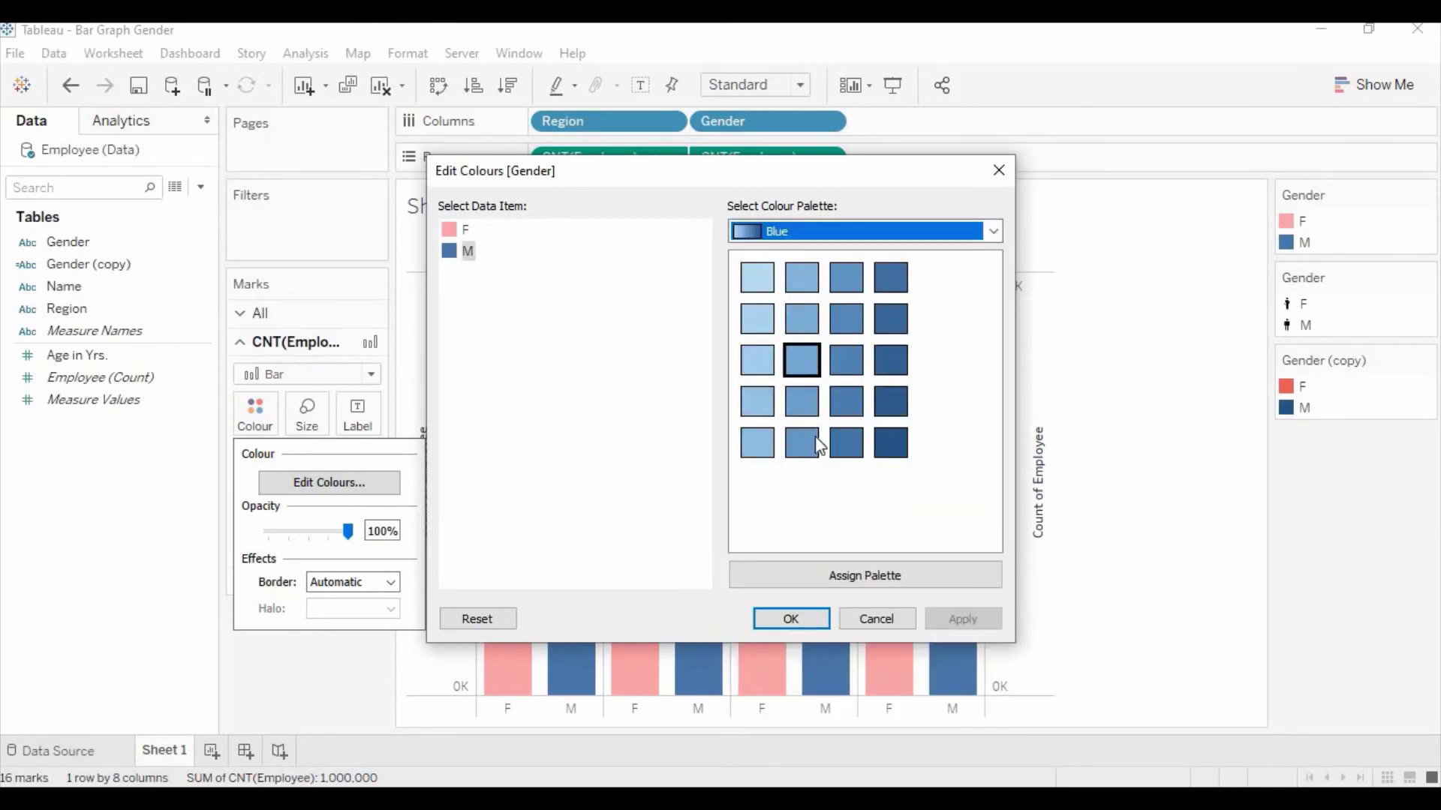
left_click(807, 451)
left_click(756, 442)
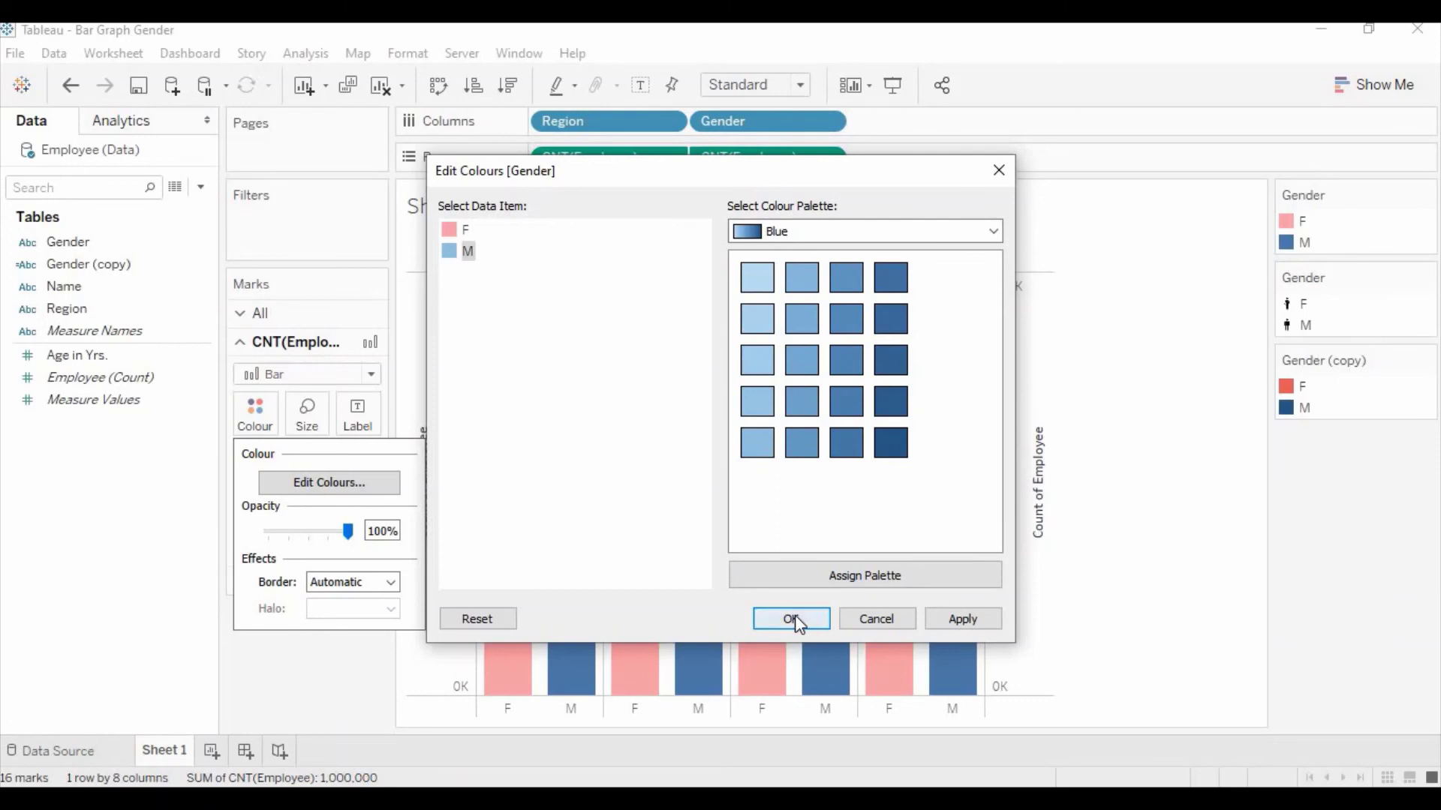
left_click(795, 617)
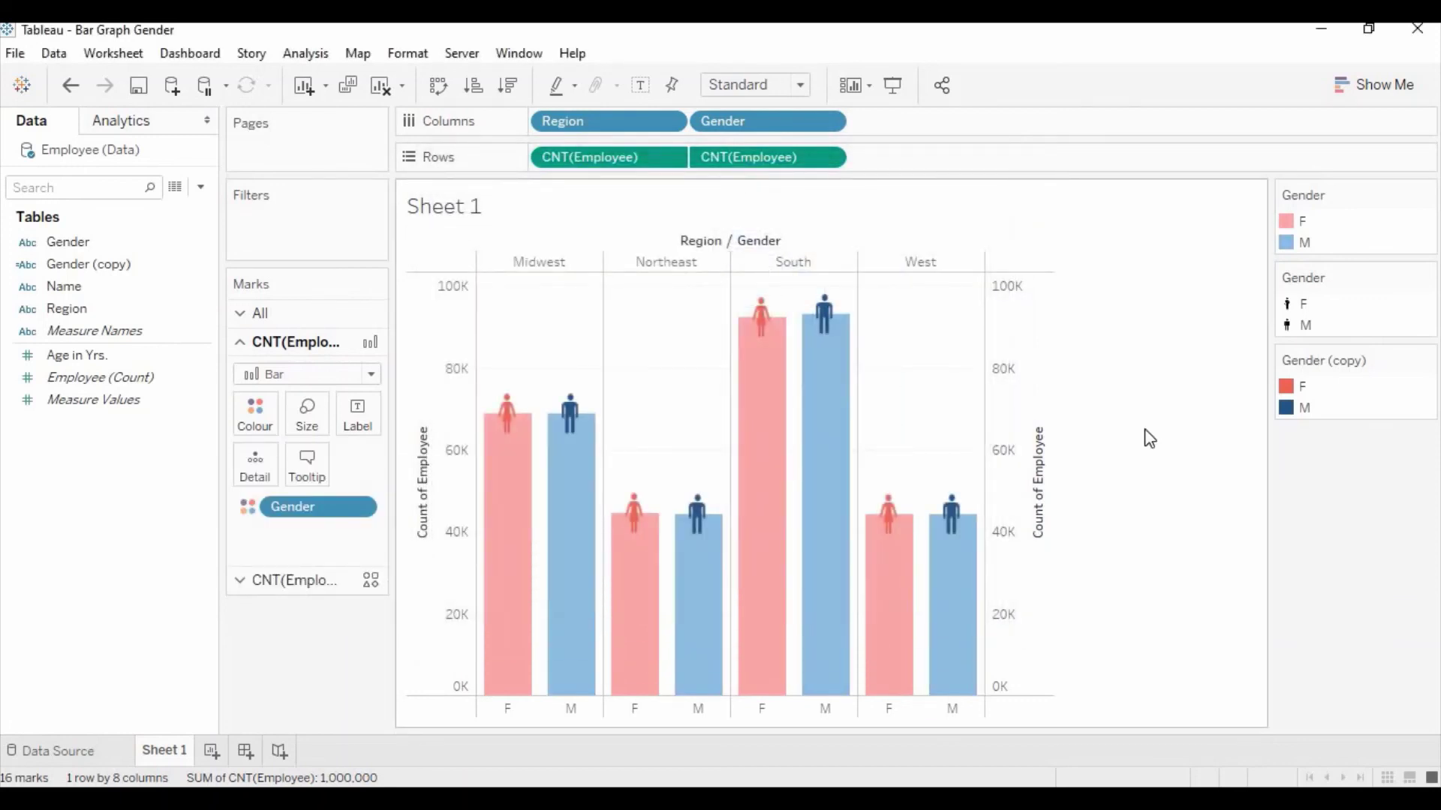
left_click(800, 85)
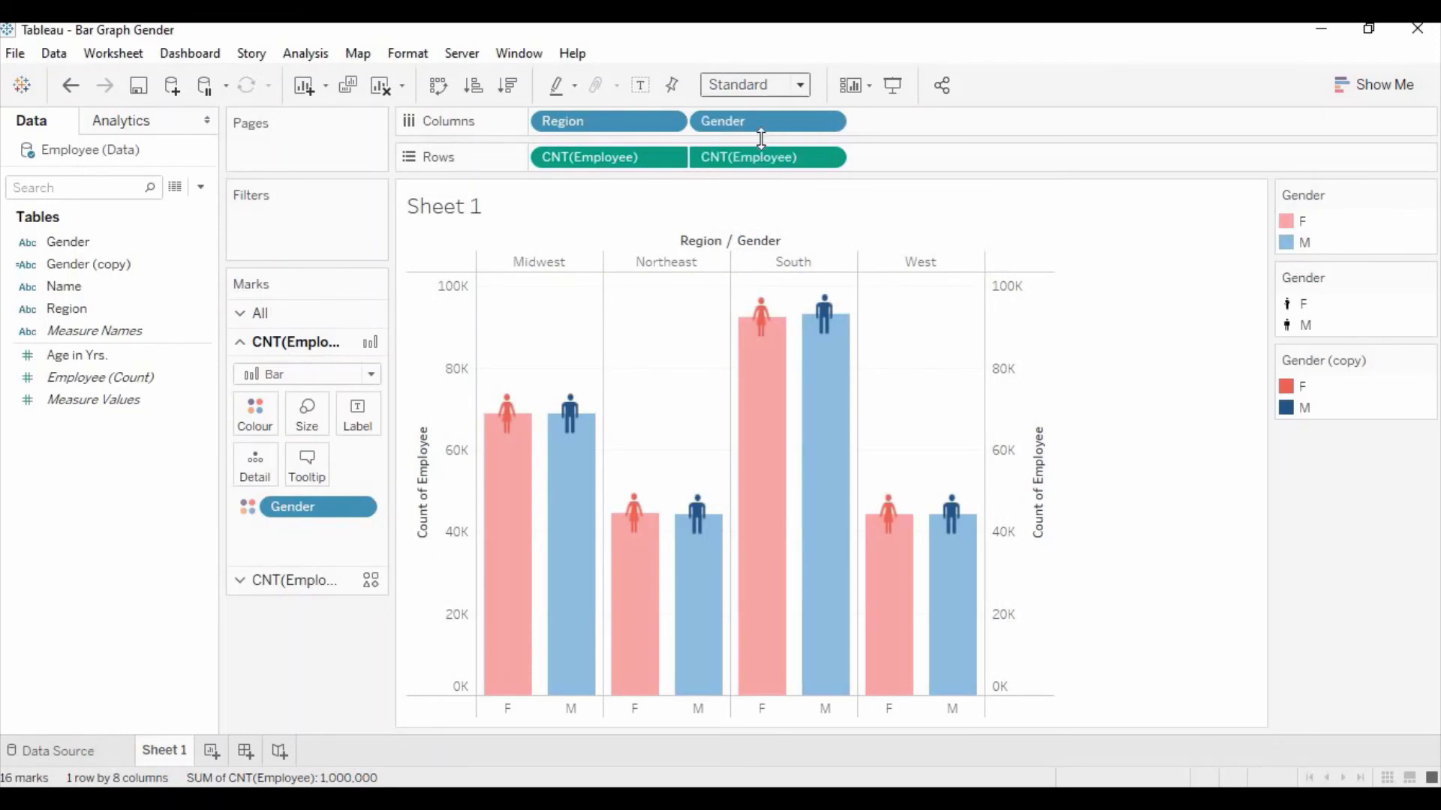
Set the view to Fit Width and hide the Count of Employee axis headers
left_click(760, 138)
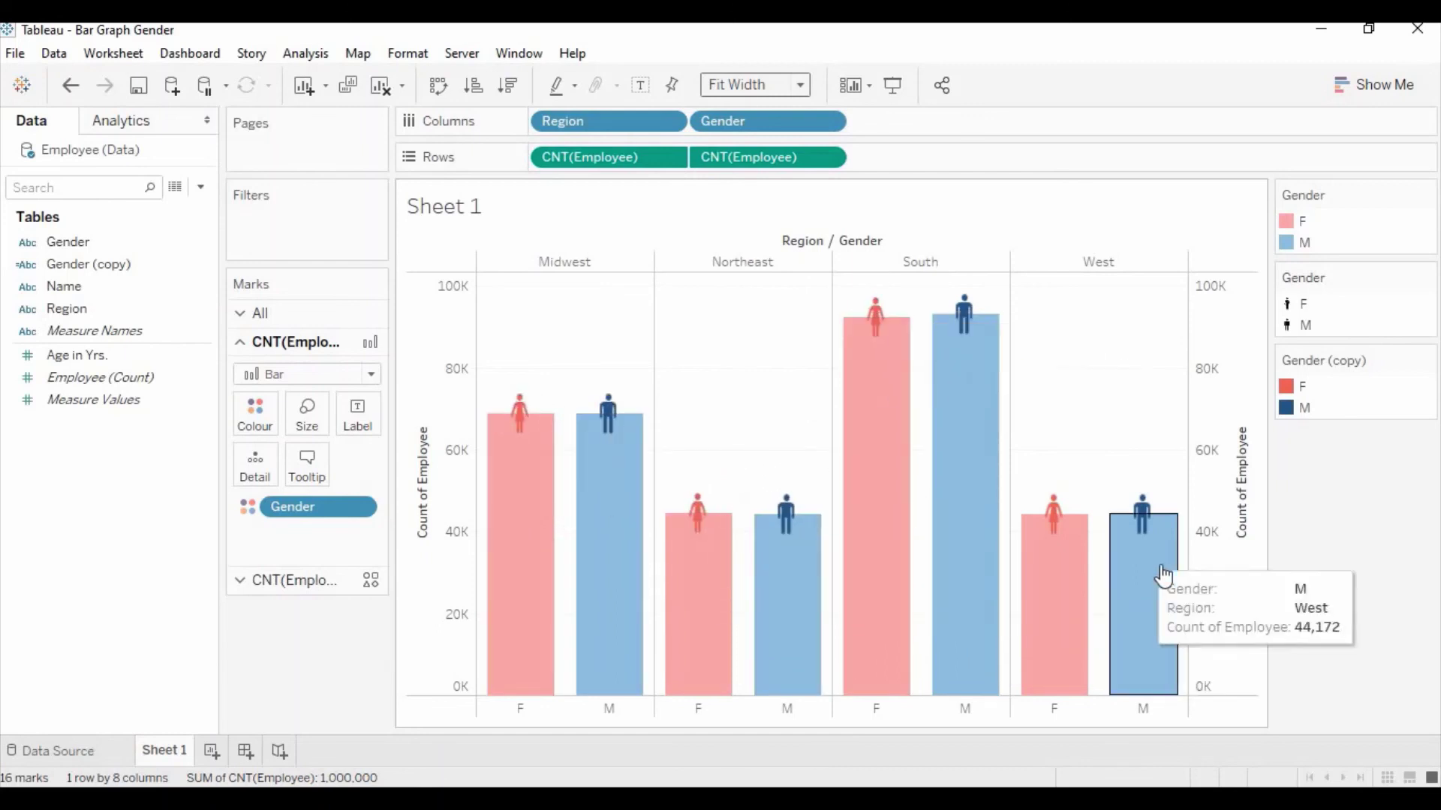
right_click(451, 377)
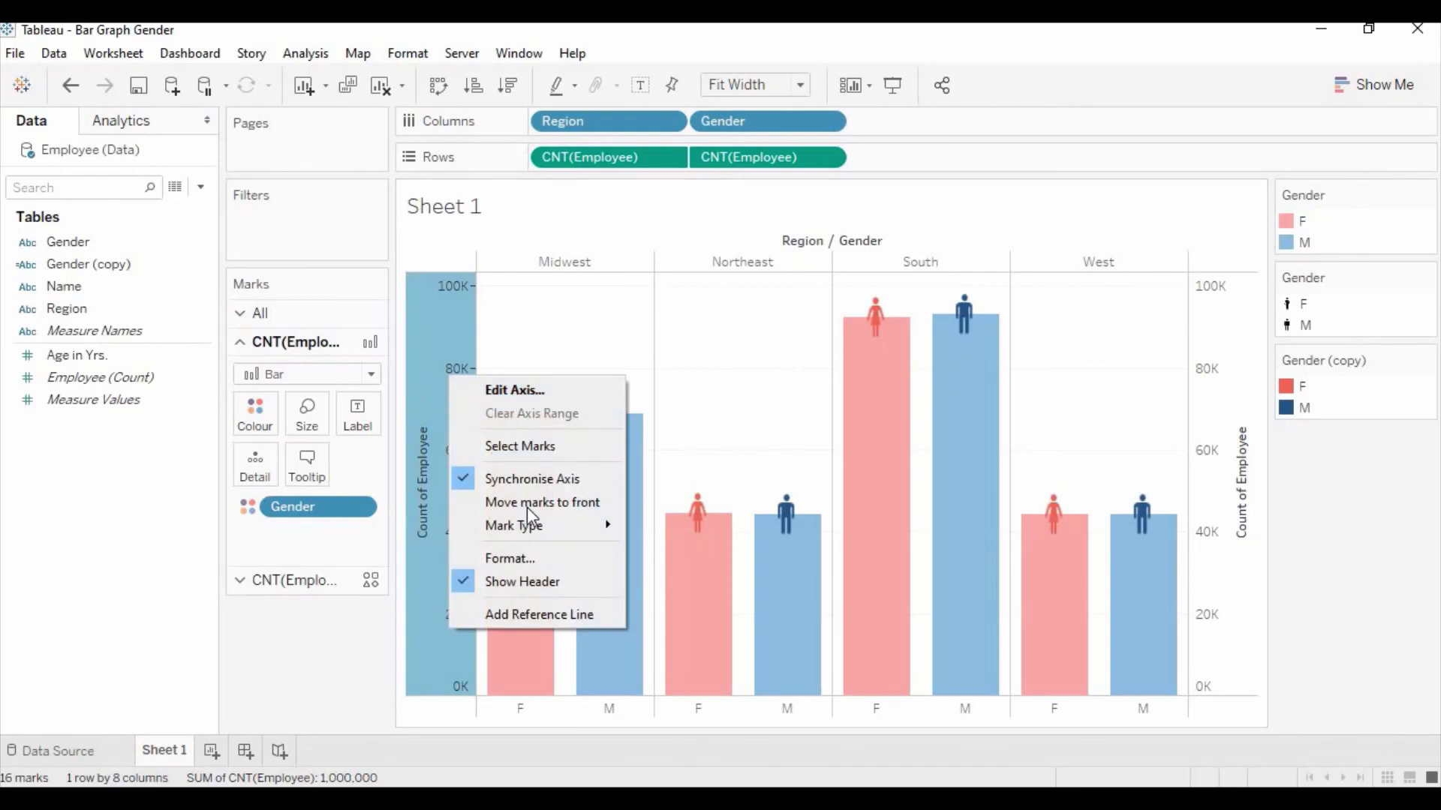
left_click(536, 583)
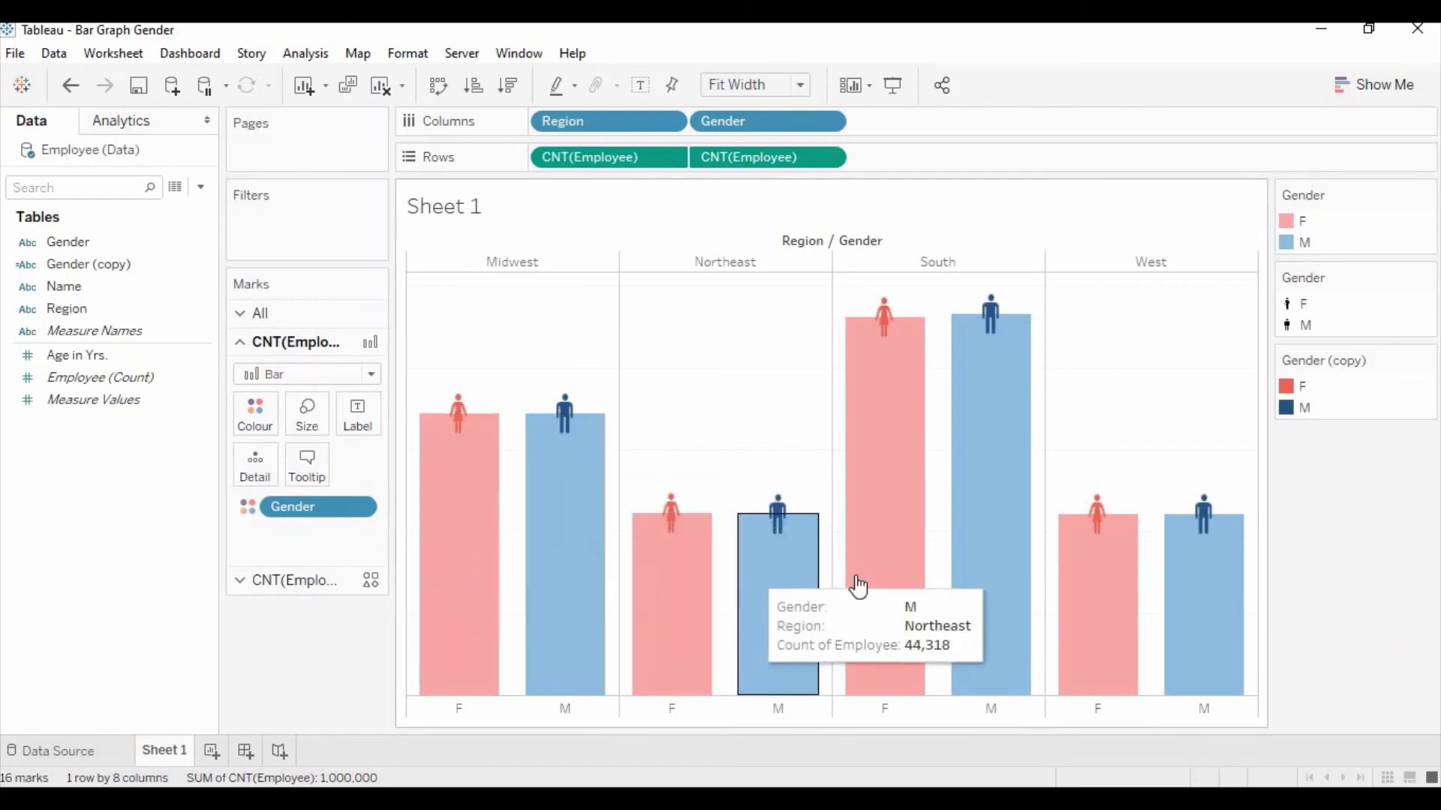
Turn on mark labels for the bars, showing each employee count centred vertically in its bar
left_click(368, 420)
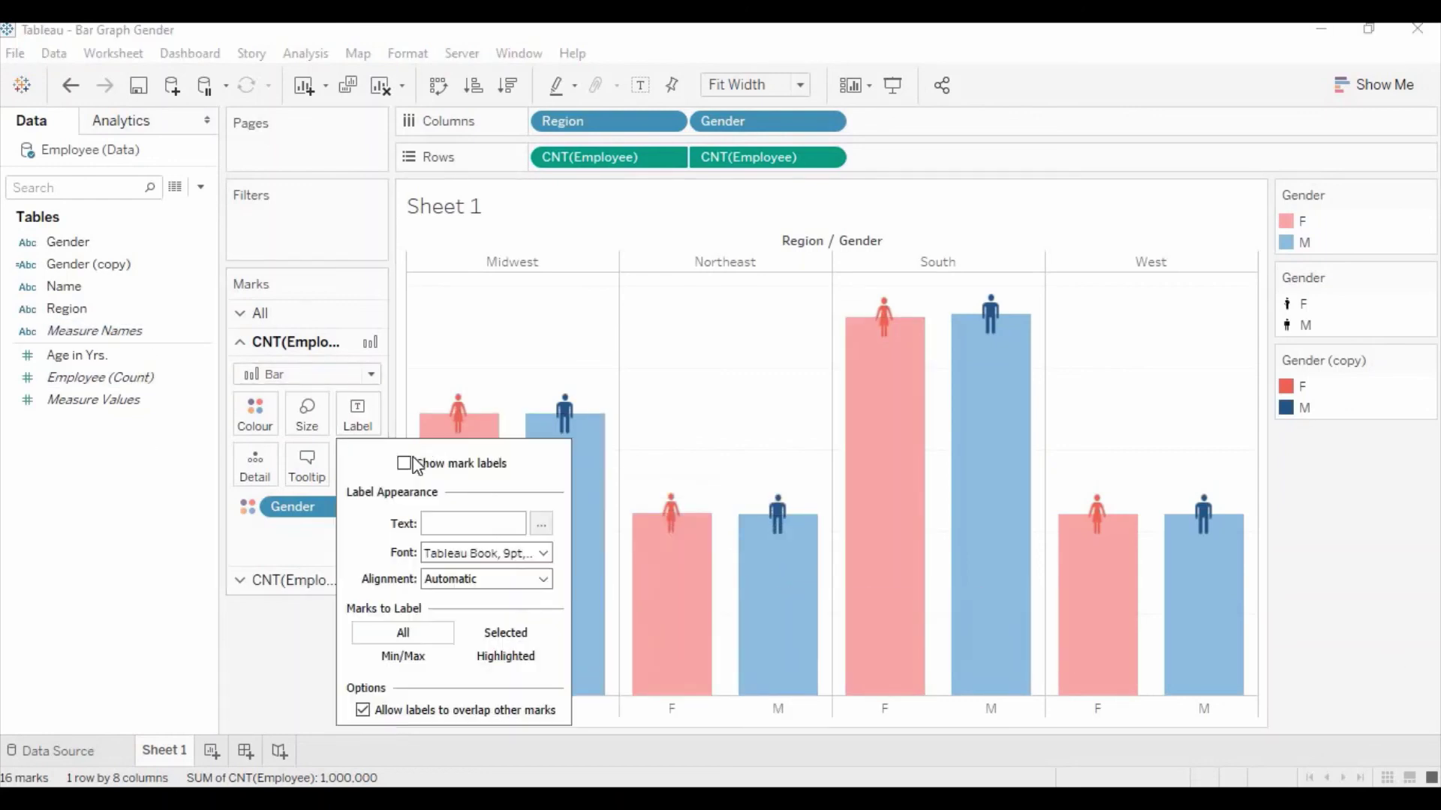
left_click(406, 464)
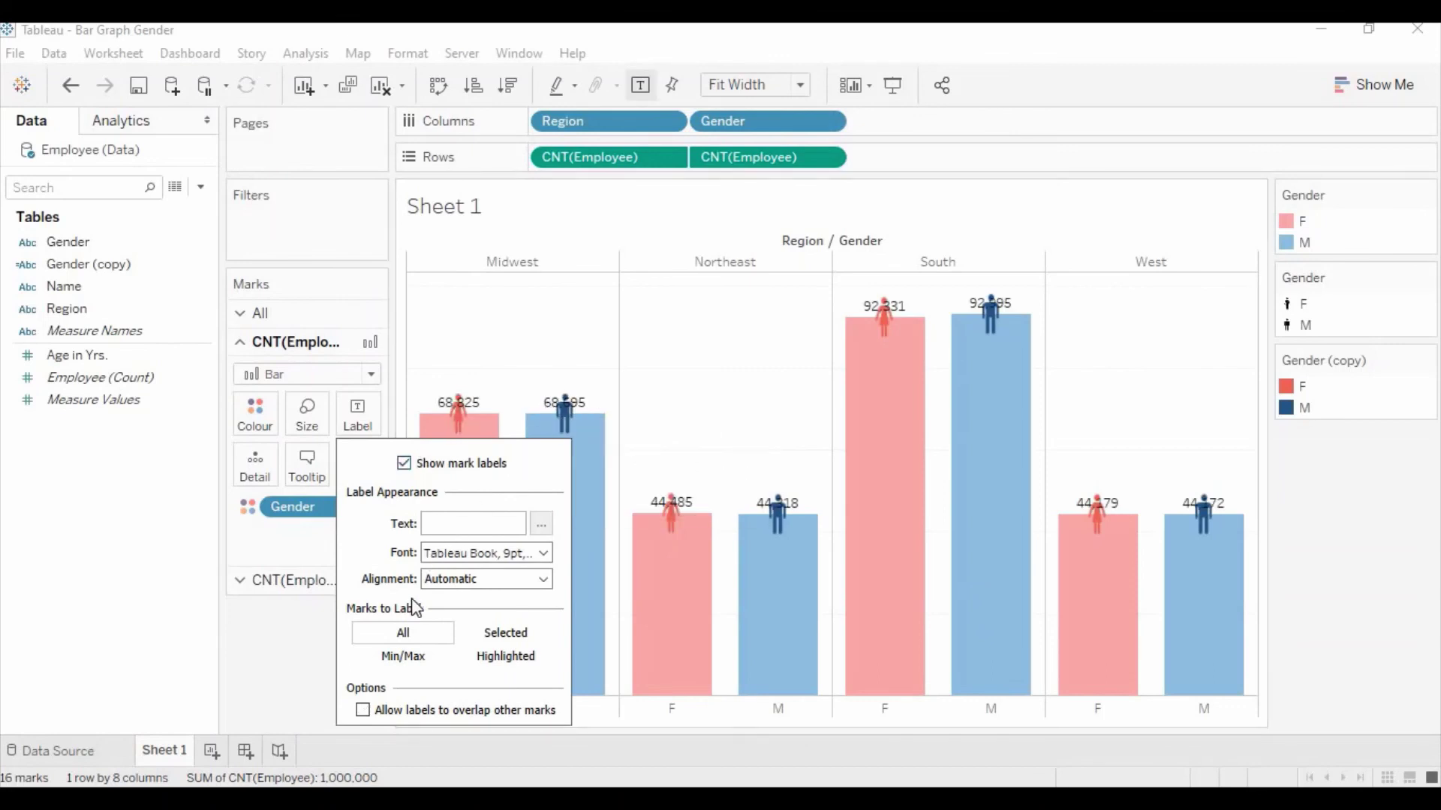
left_click(542, 553)
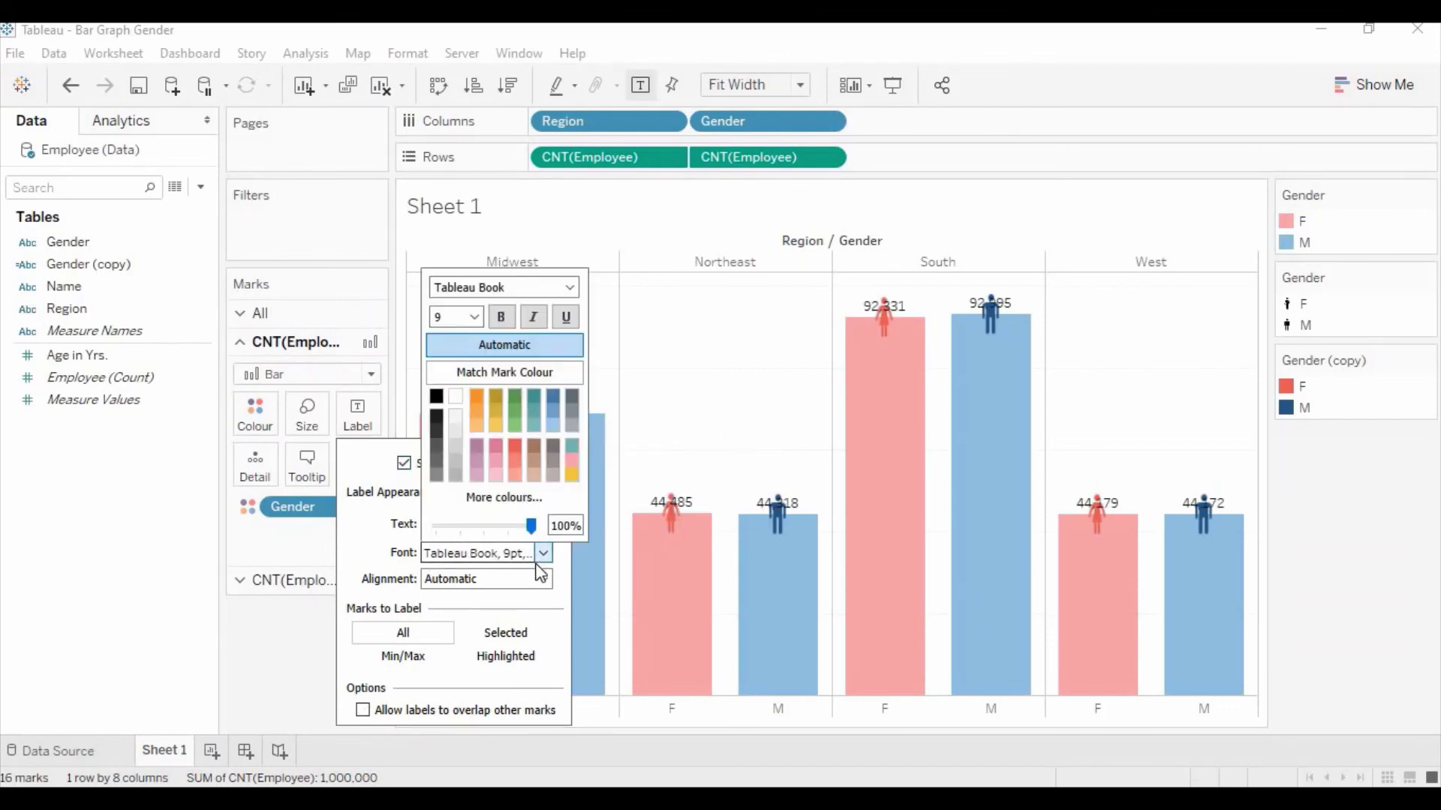
left_click(540, 581)
left_click(476, 753)
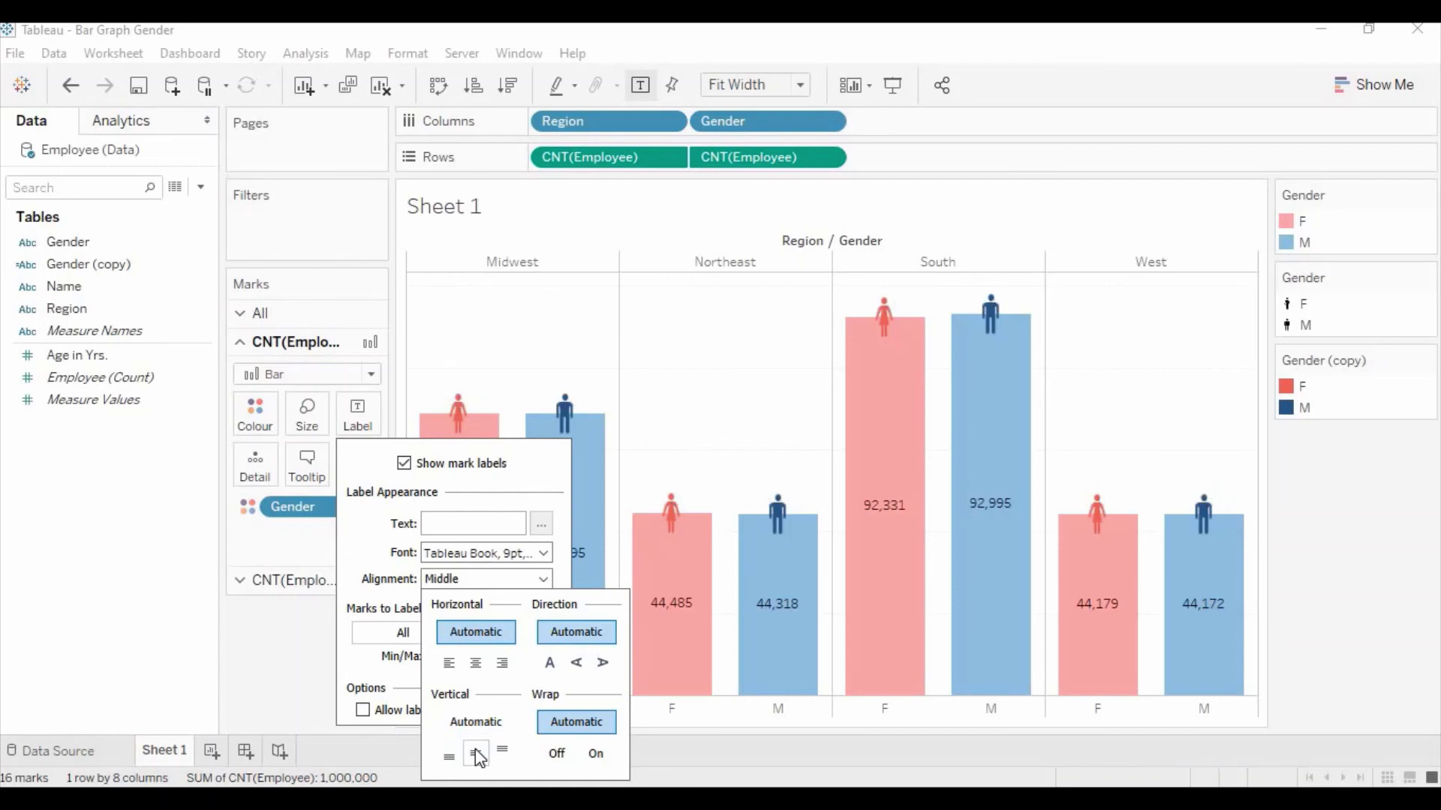
left_click(1151, 312)
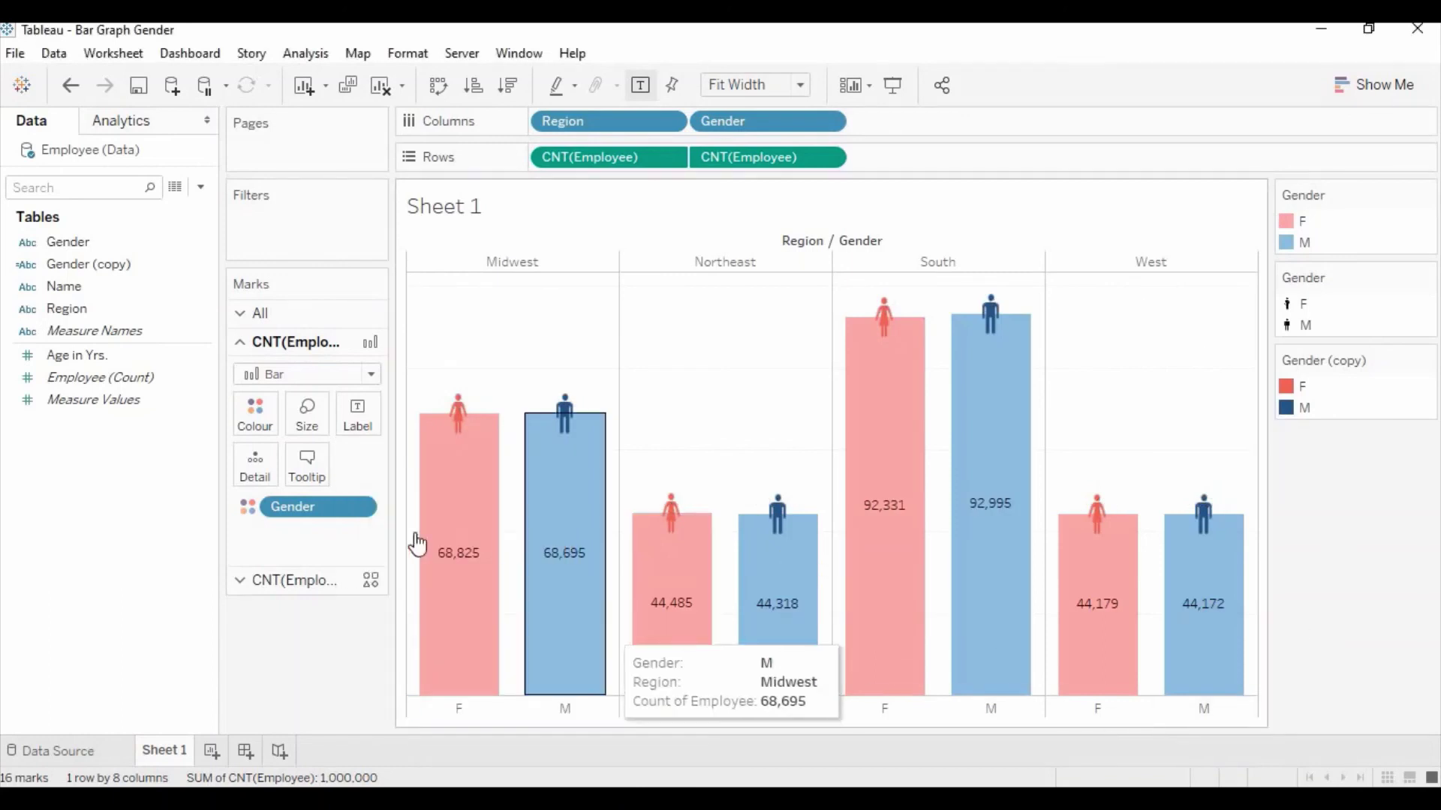